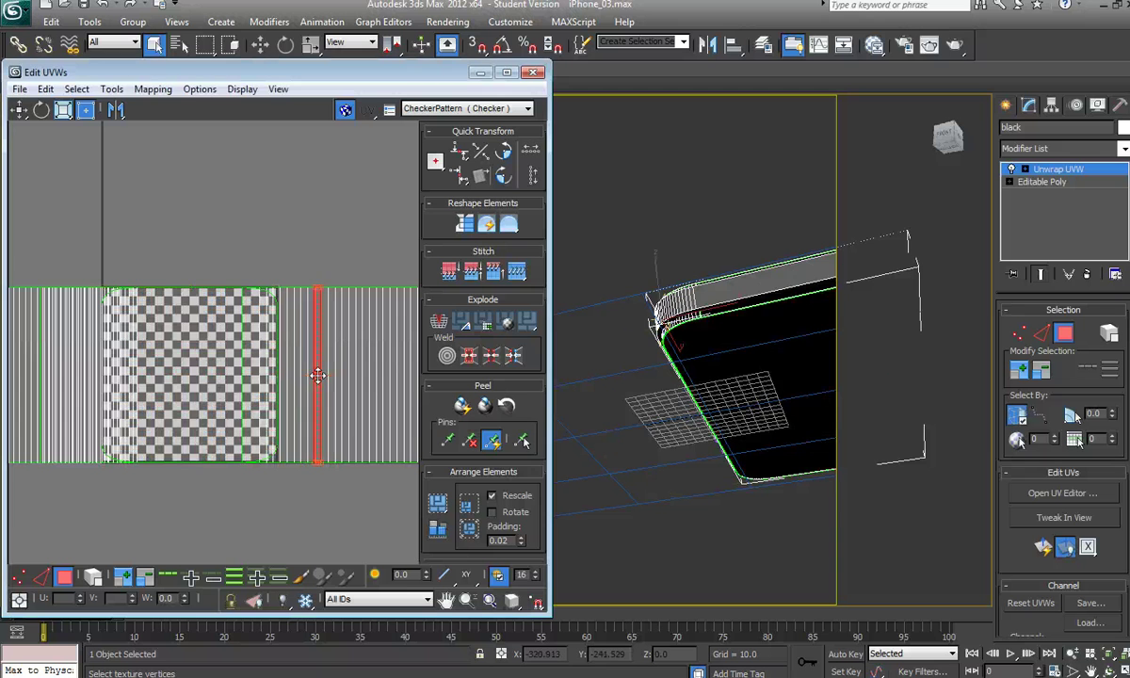
# Step: Apply Flatten Mapping to all UV faces of the black phone body with a 45.0 face angle threshold and 0.02 spacing
pyautogui.keyDown('alt'); pyautogui.moveTo(647, 323); pyautogui.dragTo(789, 404, button='middle'); pyautogui.keyUp('alt')
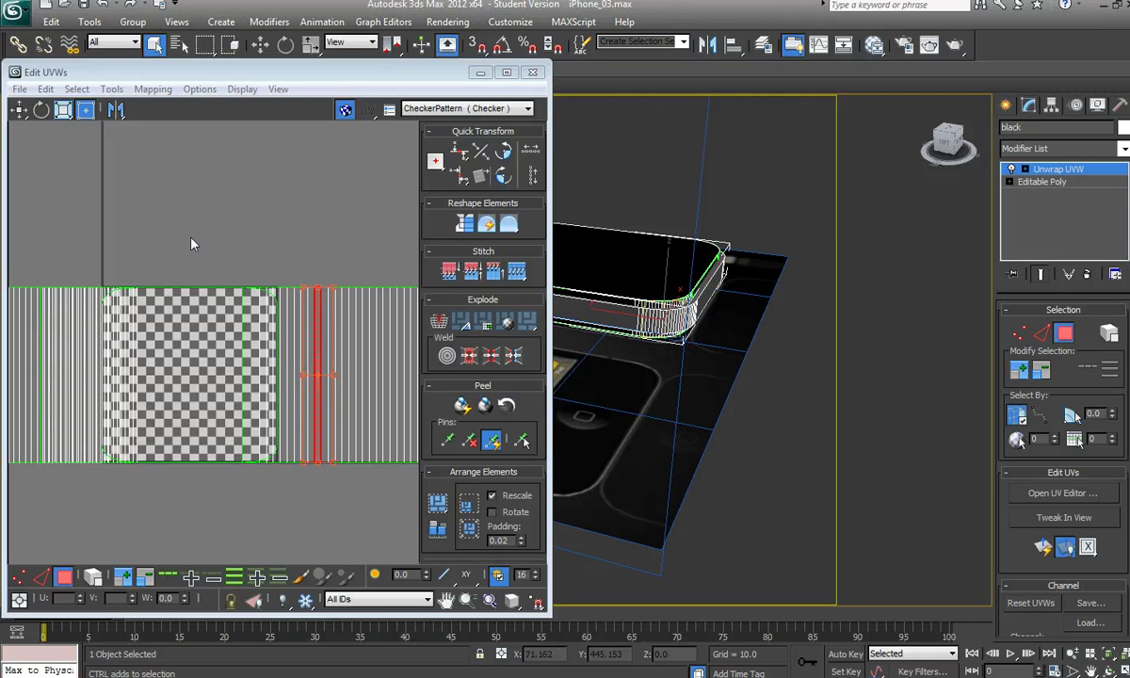
pyautogui.hotkey('ctrl', 'a')
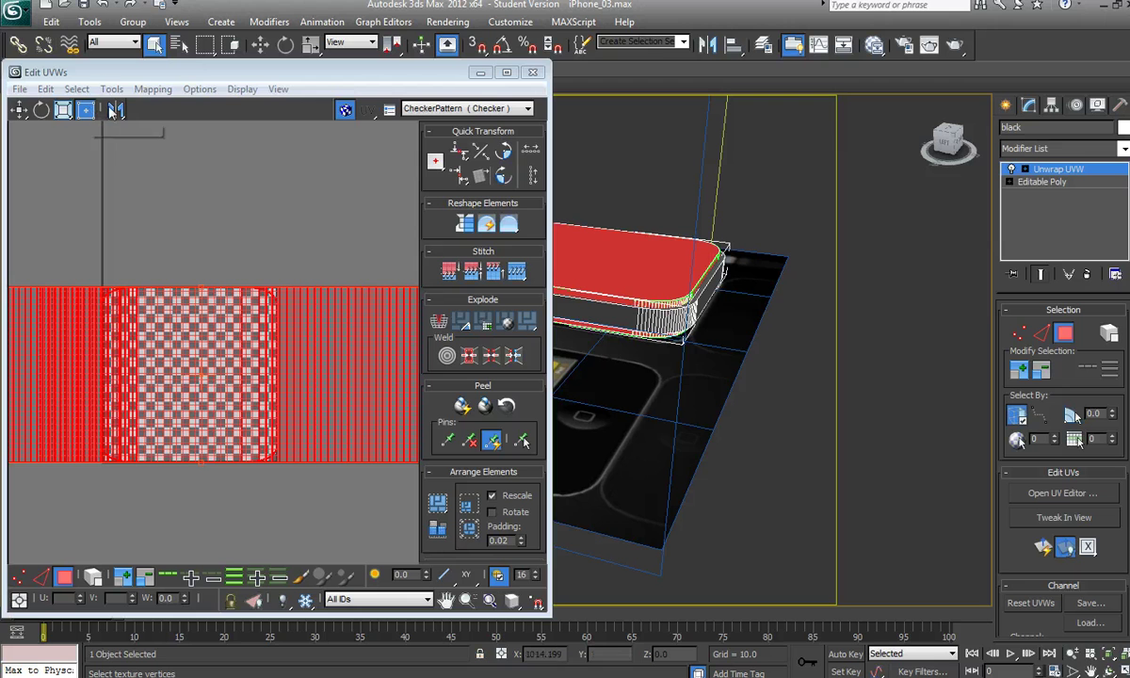
pyautogui.click(143, 90)
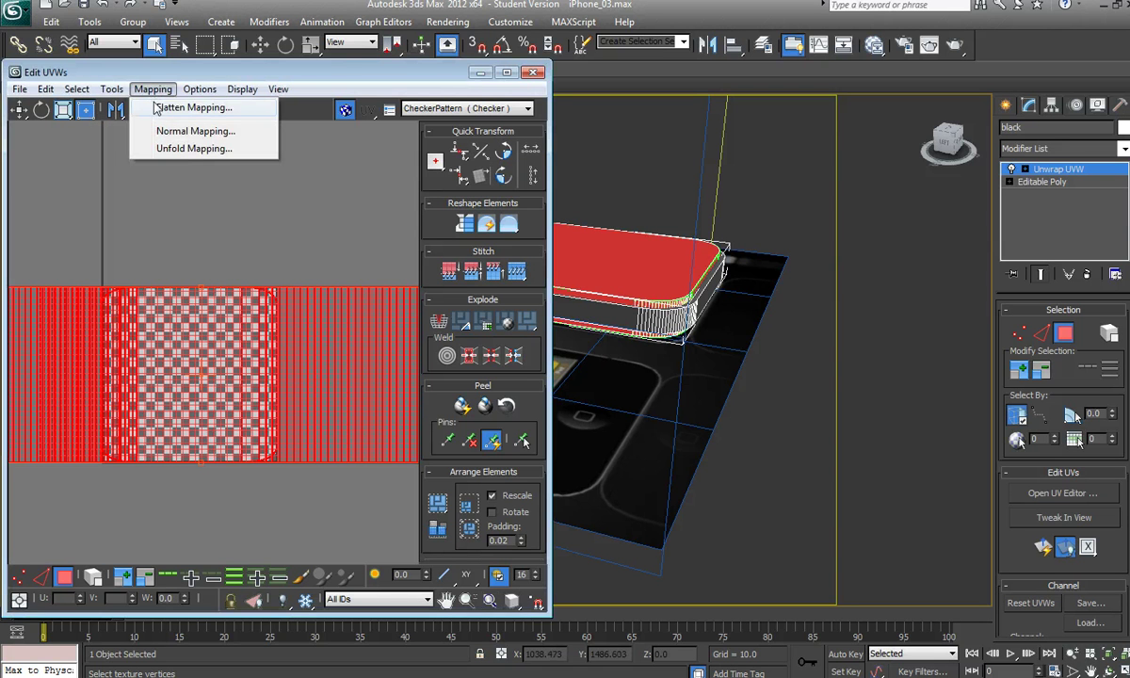
pyautogui.click(156, 109)
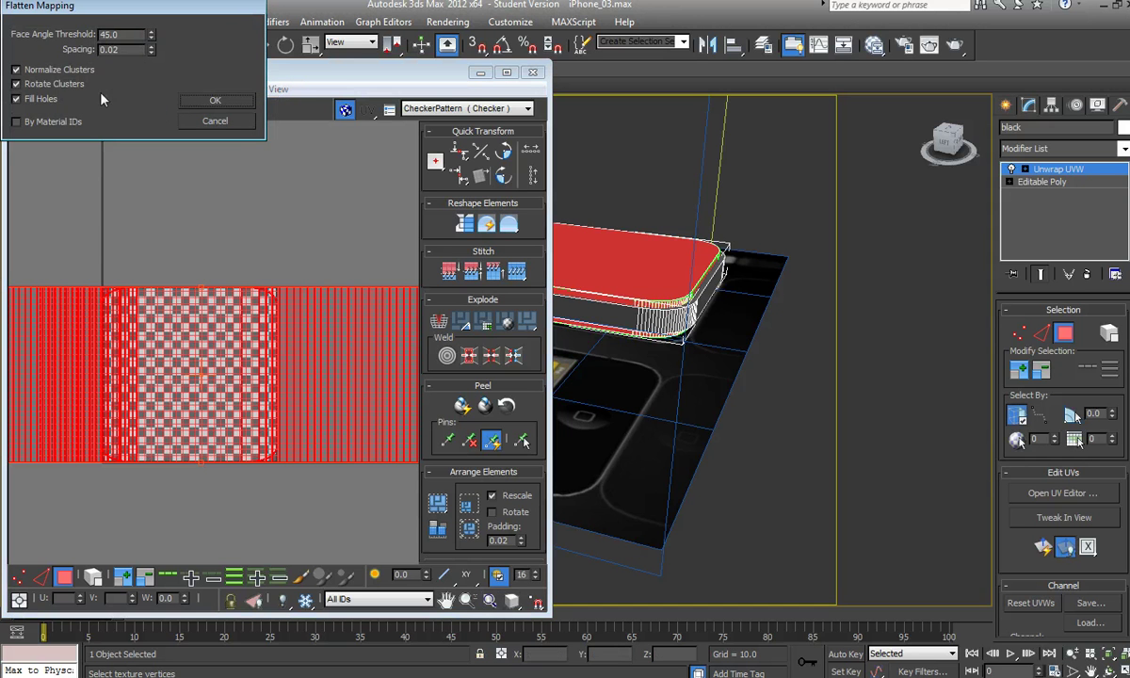
pyautogui.click(232, 103)
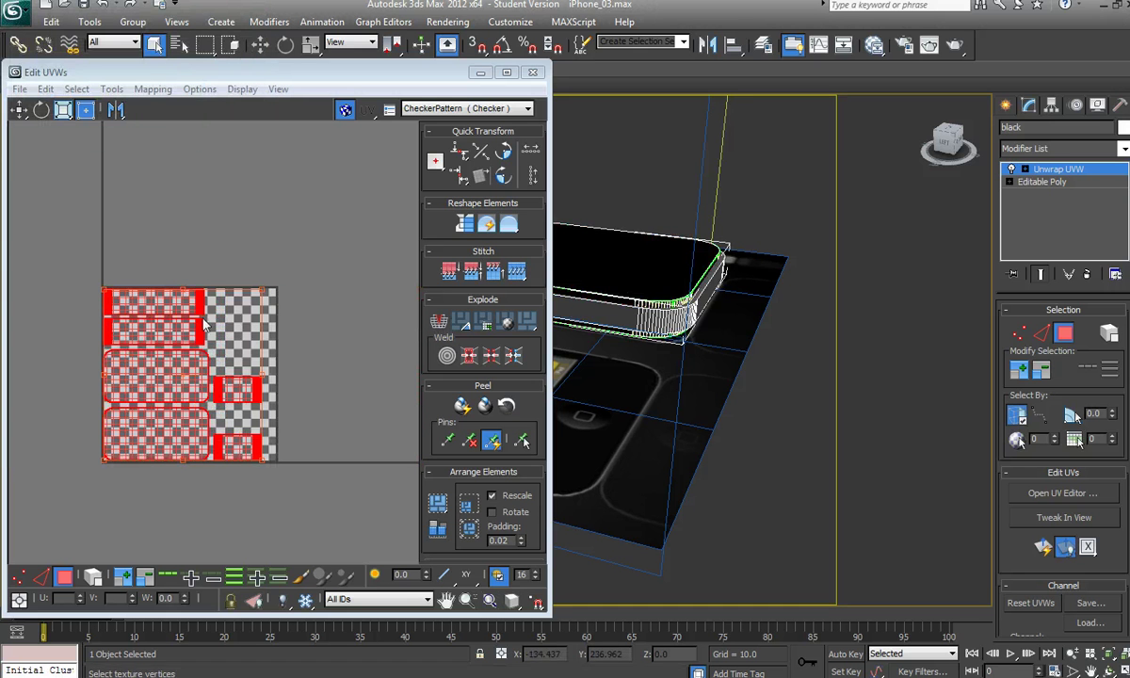
# Step: Examine the flattened UV clusters and check which sides of the phone model the strips and rounded rectangles correspond to
pyautogui.click(149, 325)
pyautogui.scroll(2, 151, 330)
pyautogui.scroll(3, 151, 333)
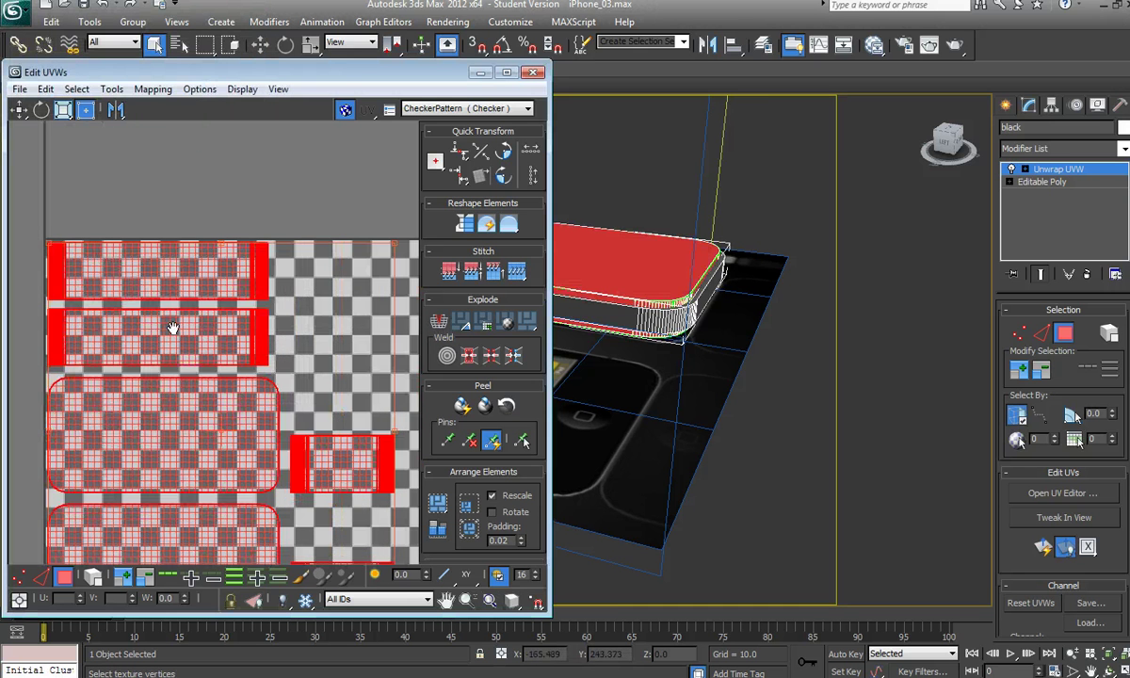
pyautogui.moveTo(171, 323); pyautogui.dragTo(179, 254, button='middle')
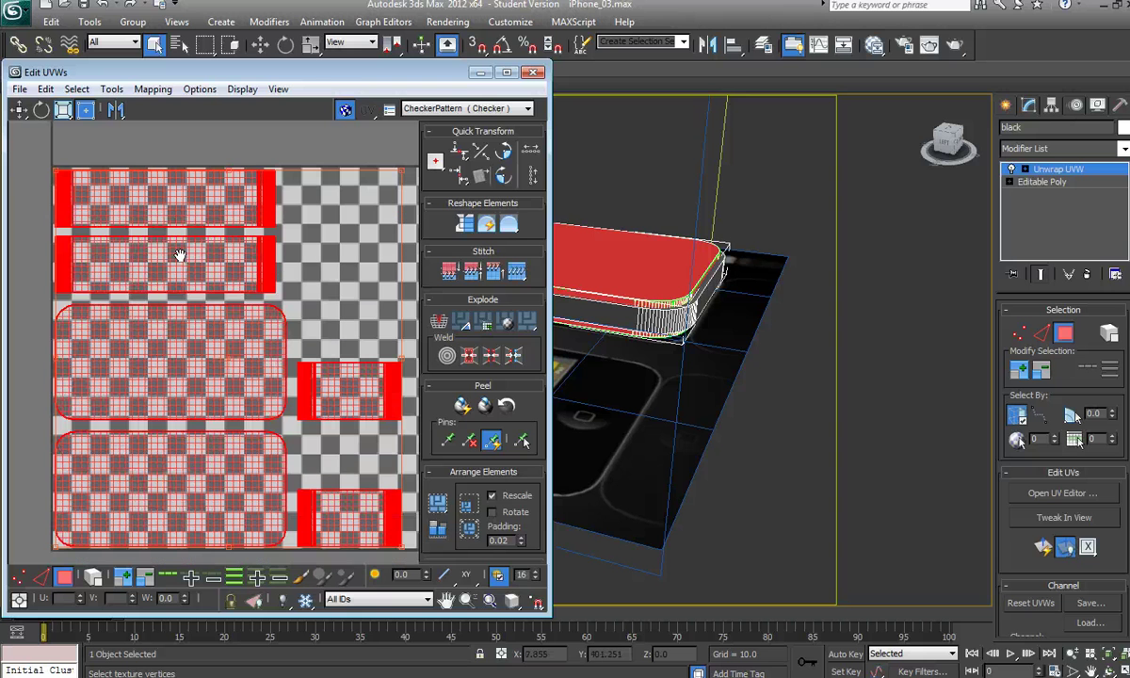
pyautogui.click(284, 137)
pyautogui.click(228, 243)
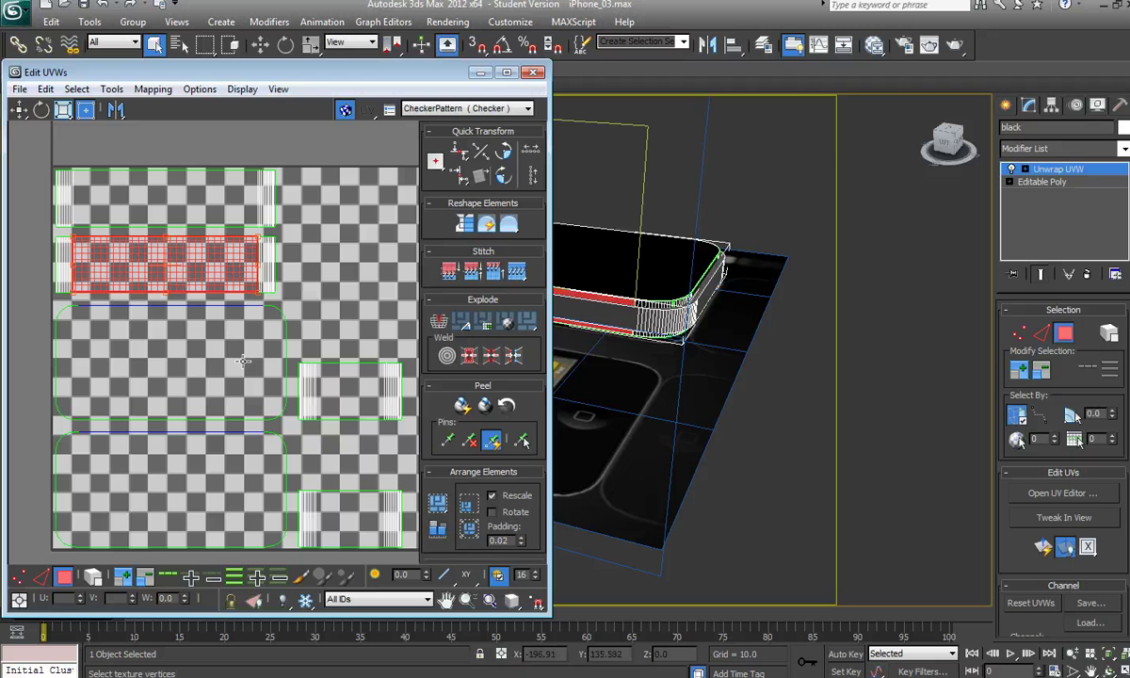
pyautogui.click(246, 461)
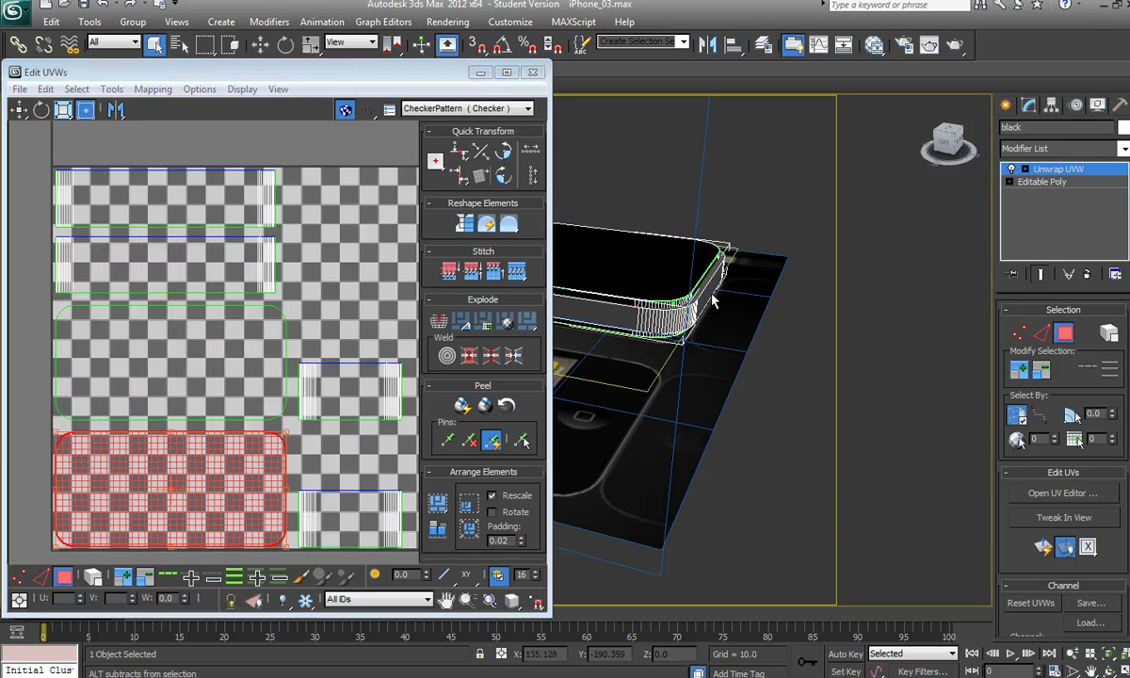
pyautogui.keyDown('alt'); pyautogui.moveTo(670, 322); pyautogui.dragTo(711, 278, button='middle'); pyautogui.keyUp('alt')
pyautogui.click(639, 252)
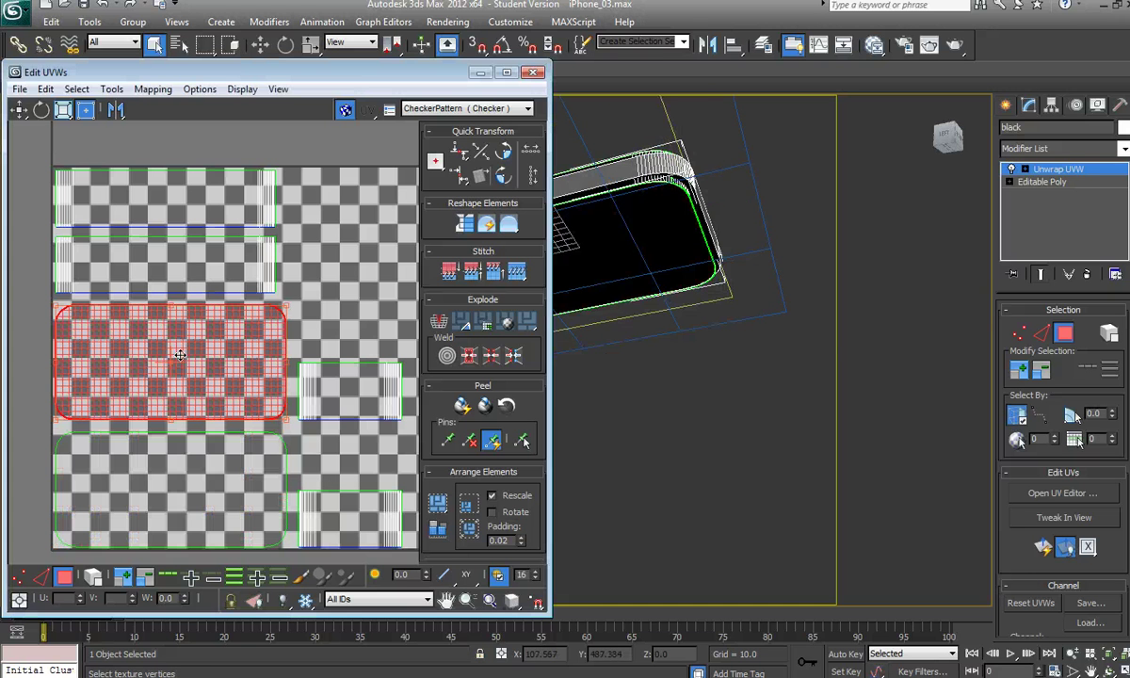
pyautogui.keyDown('alt'); pyautogui.moveTo(640, 251); pyautogui.dragTo(678, 318, button='middle'); pyautogui.keyUp('alt')
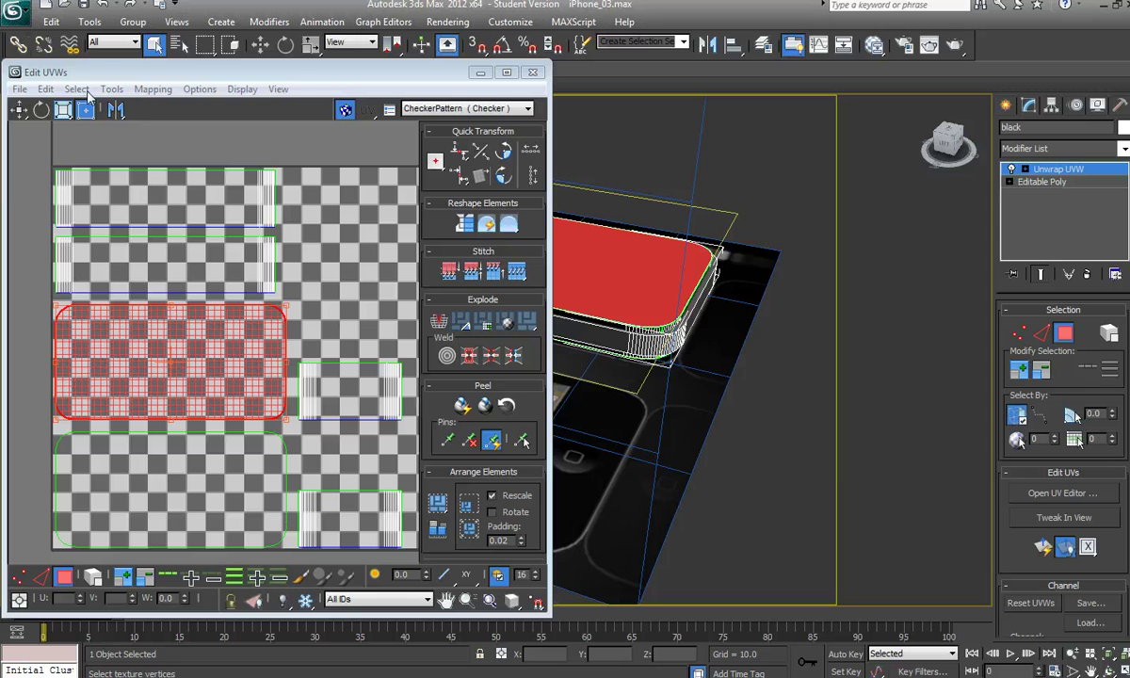
# Step: Open the UVW template render settings and set the width and height to 2048
pyautogui.click(151, 90)
pyautogui.moveTo(105, 94)
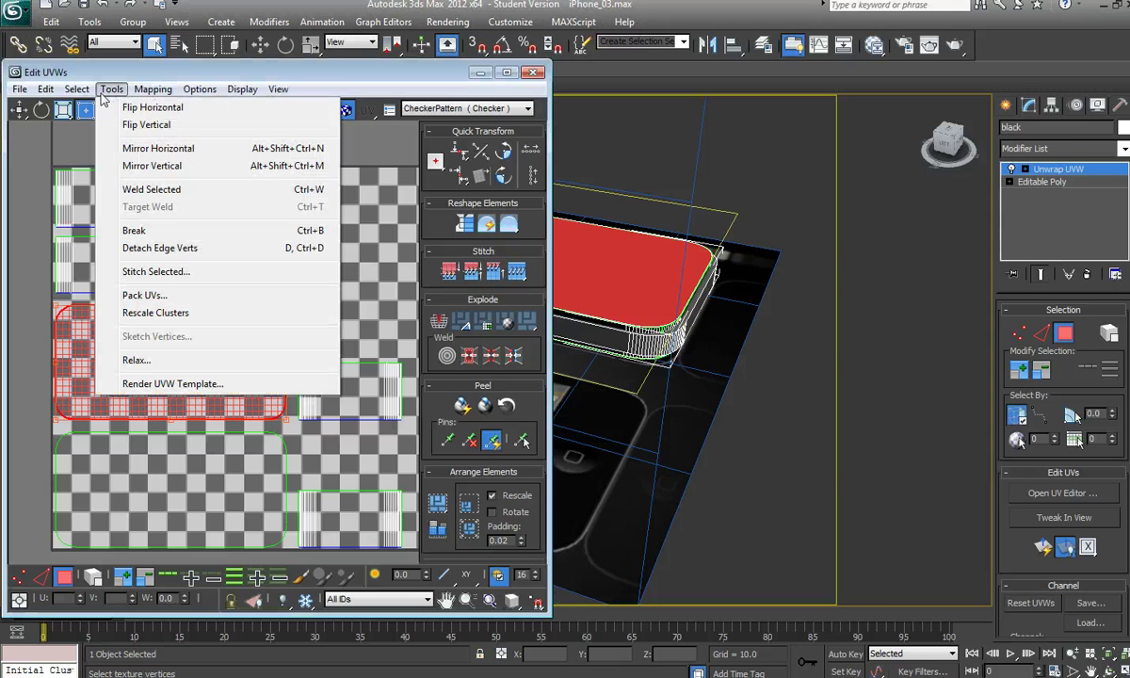
pyautogui.click(153, 384)
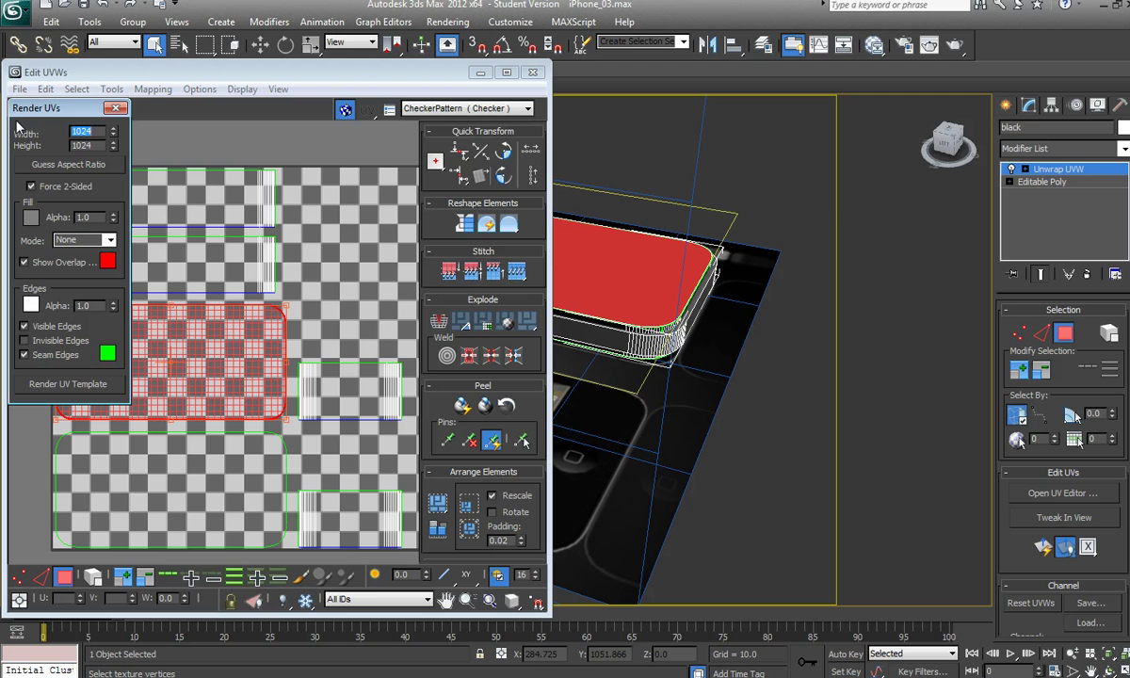
pyautogui.write('2048')
pyautogui.press('Tab')
pyautogui.write('20')
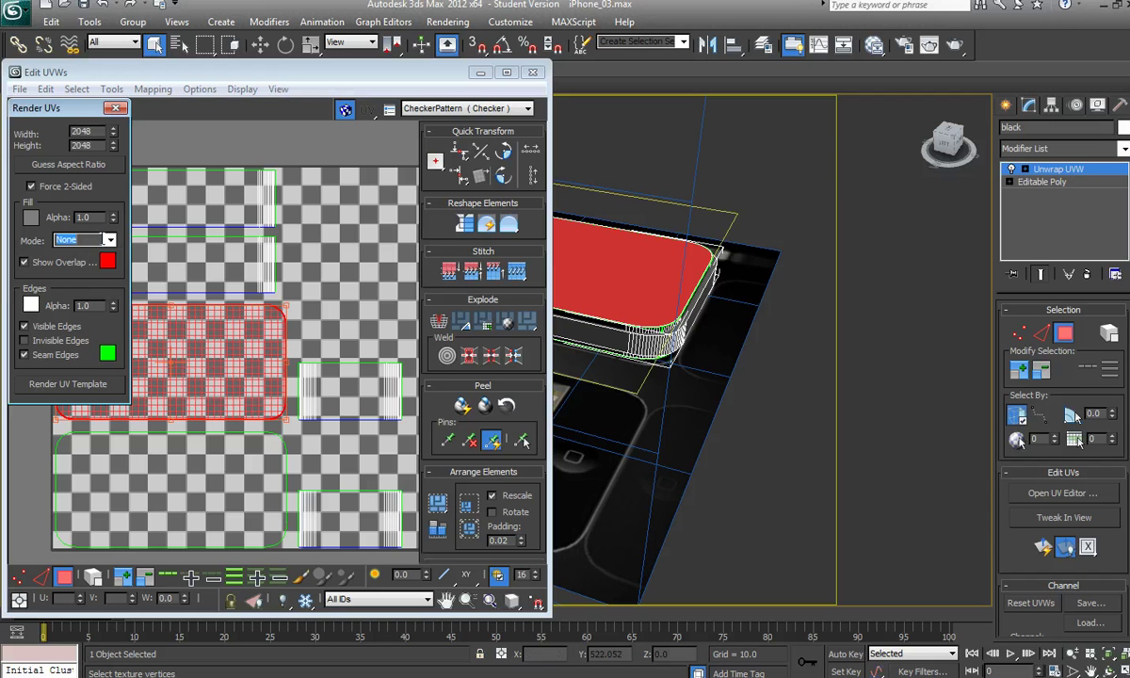
# Step: Set the template's fill mode to Solid and render the UV template
pyautogui.click(110, 241)
pyautogui.click(111, 241)
pyautogui.click(110, 242)
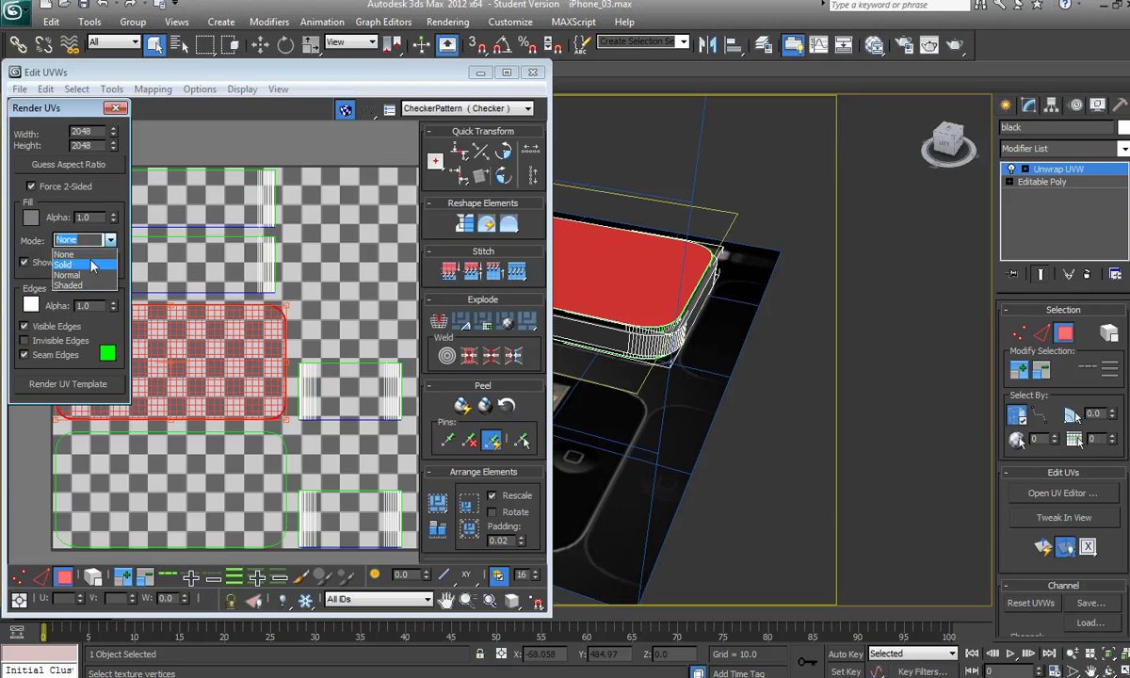
pyautogui.click(68, 265)
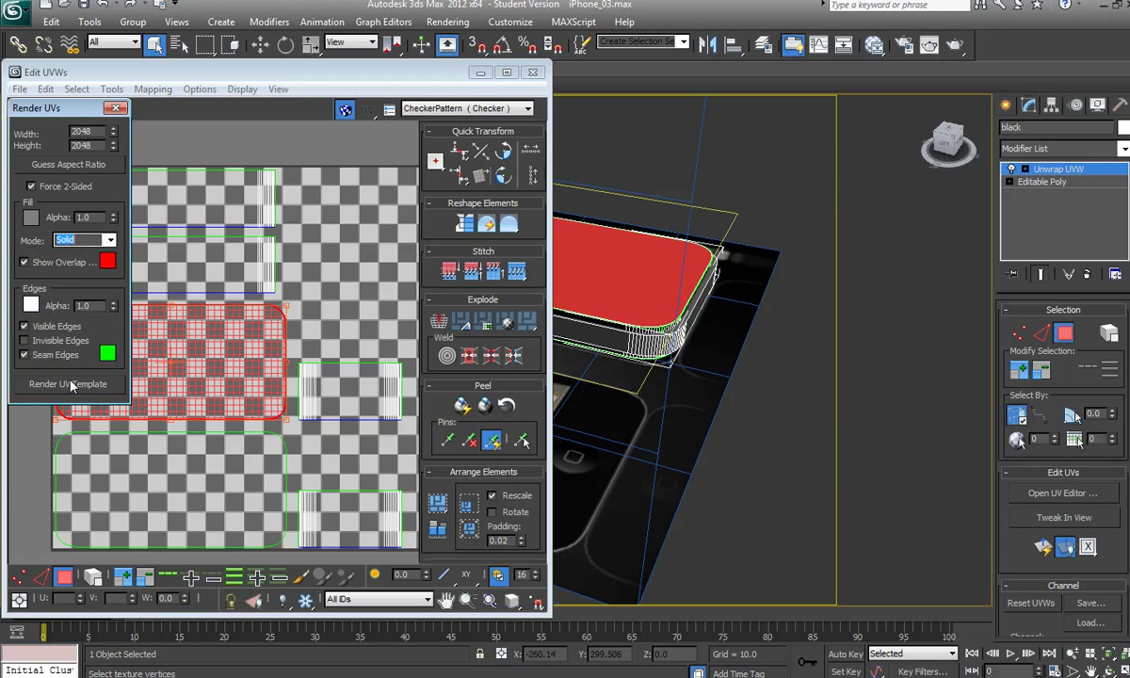
pyautogui.click(72, 385)
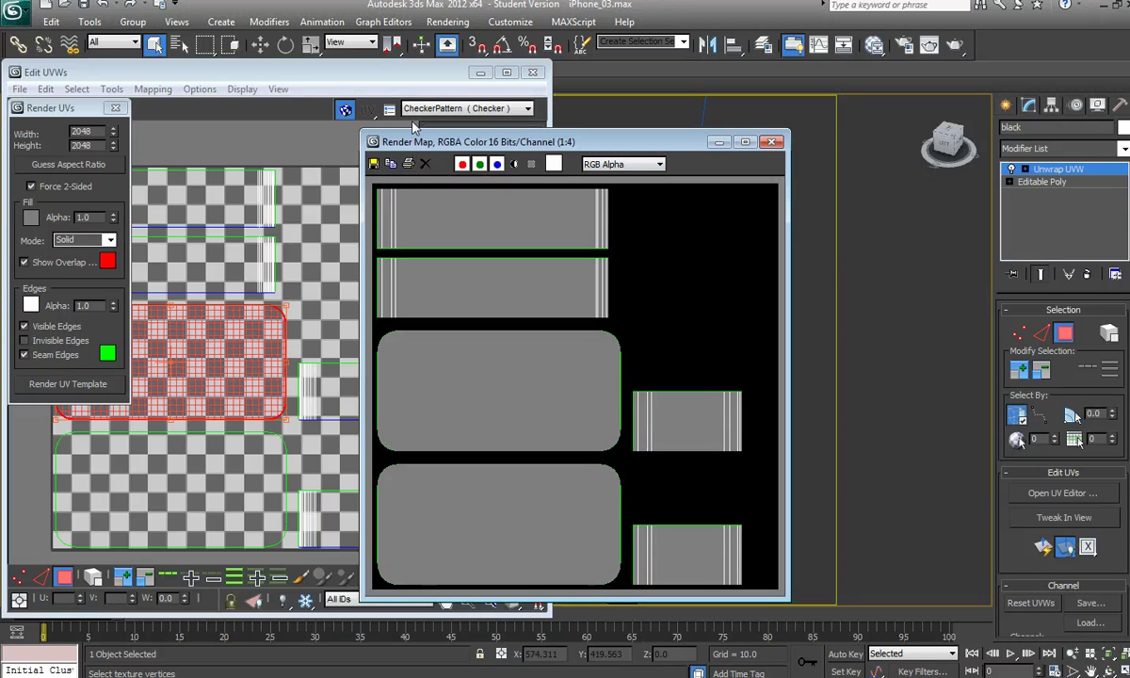
# Step: Save the rendered UV template as the JPEG file iphoneTextureTemplate_02 in the images folder at quality 100
pyautogui.click(374, 165)
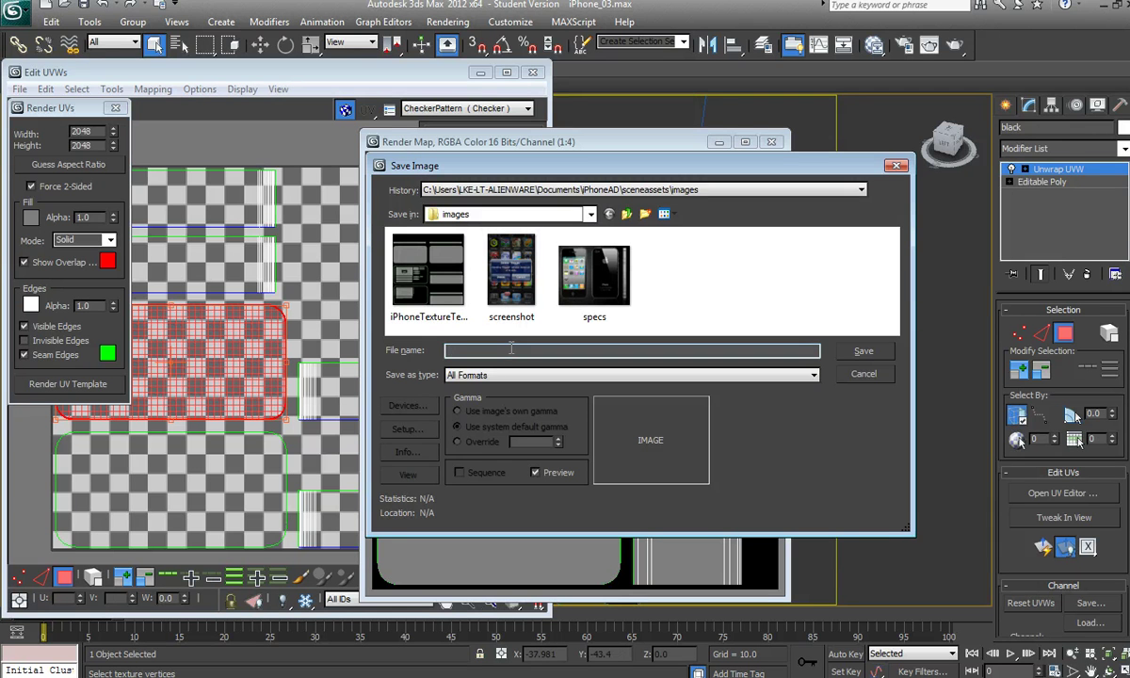
pyautogui.write('i')
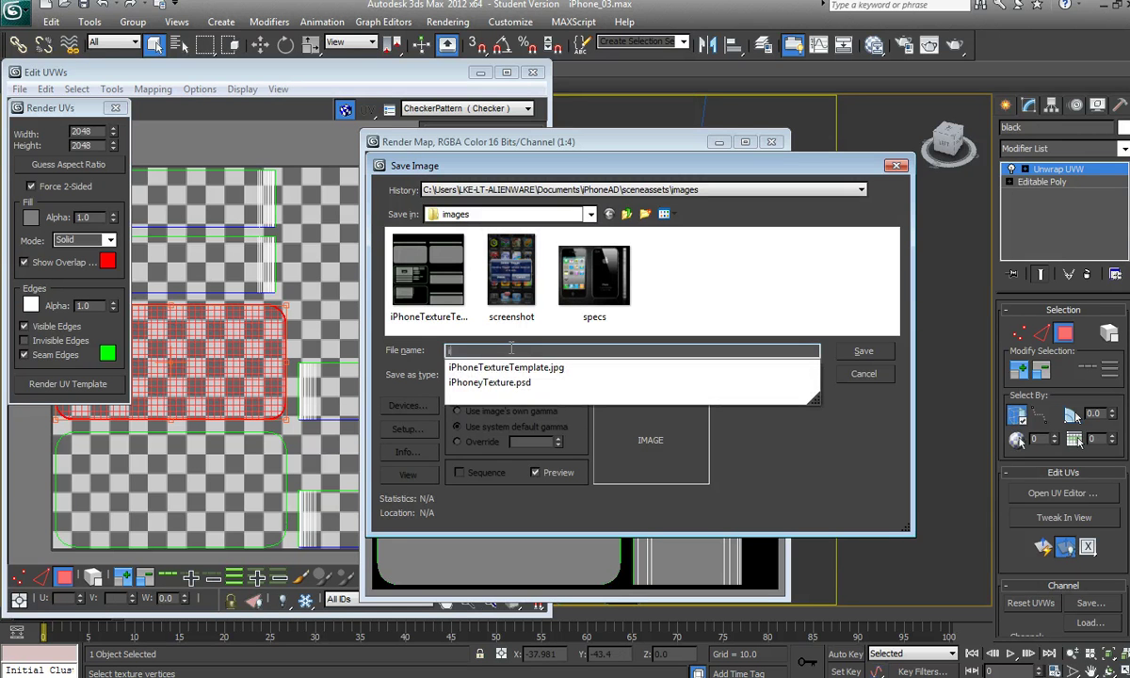
pyautogui.write('phoneTextureTe')
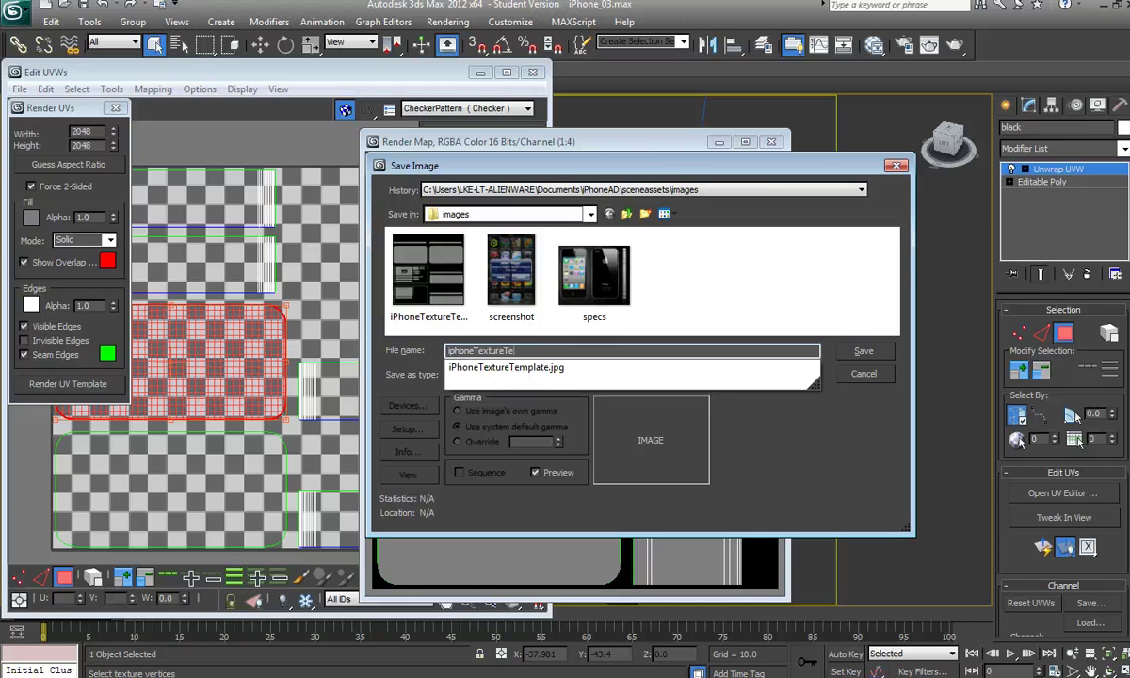
pyautogui.write('mplat')
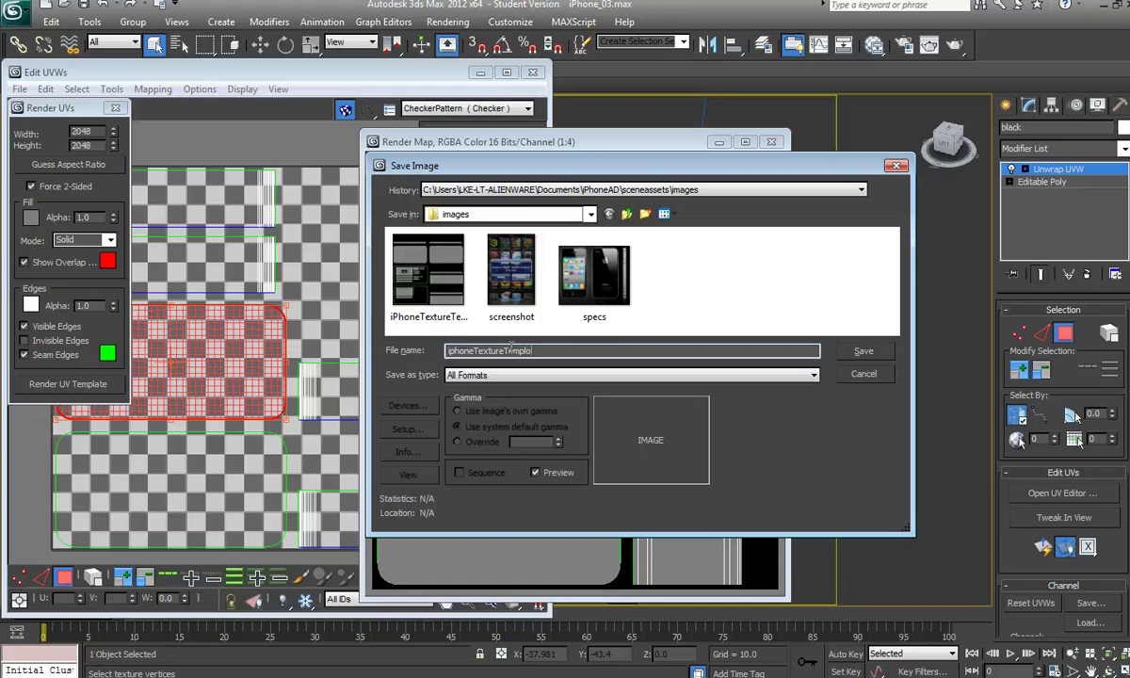
pyautogui.write('e')
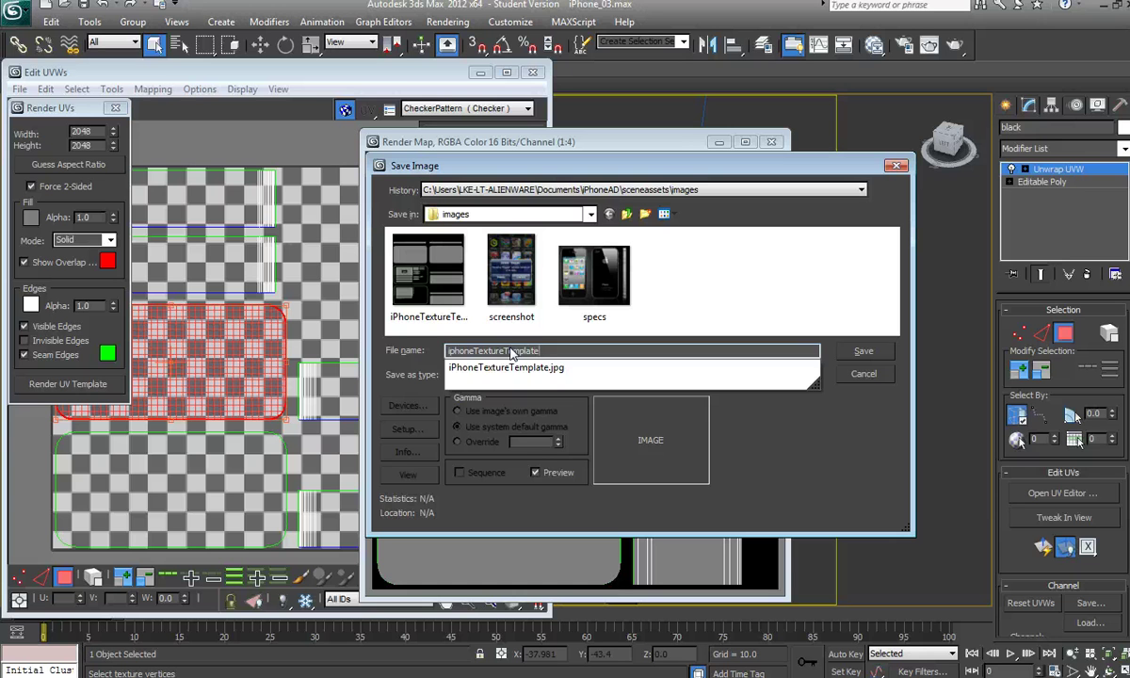
pyautogui.write('_02')
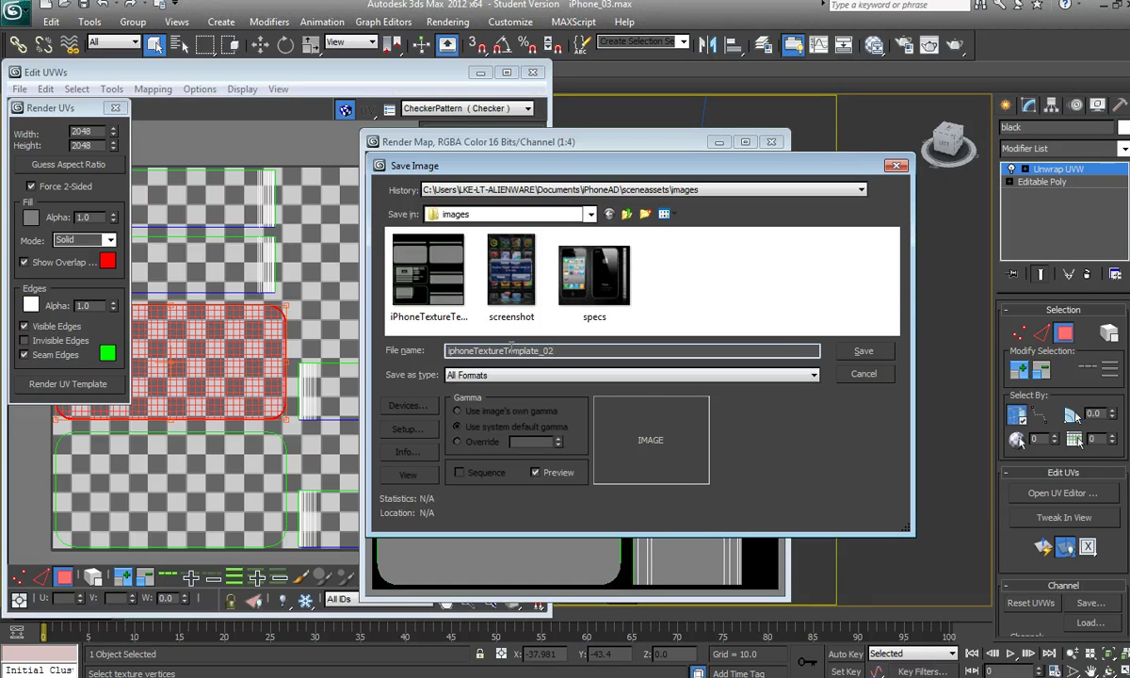
pyautogui.click(640, 375)
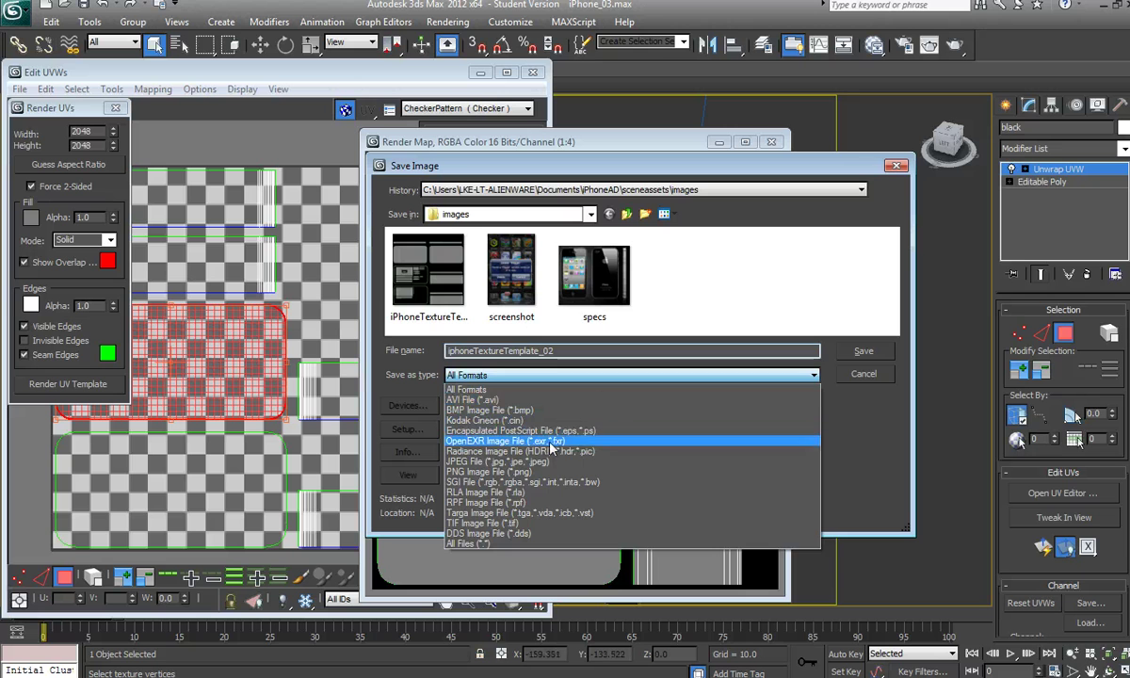
pyautogui.click(545, 461)
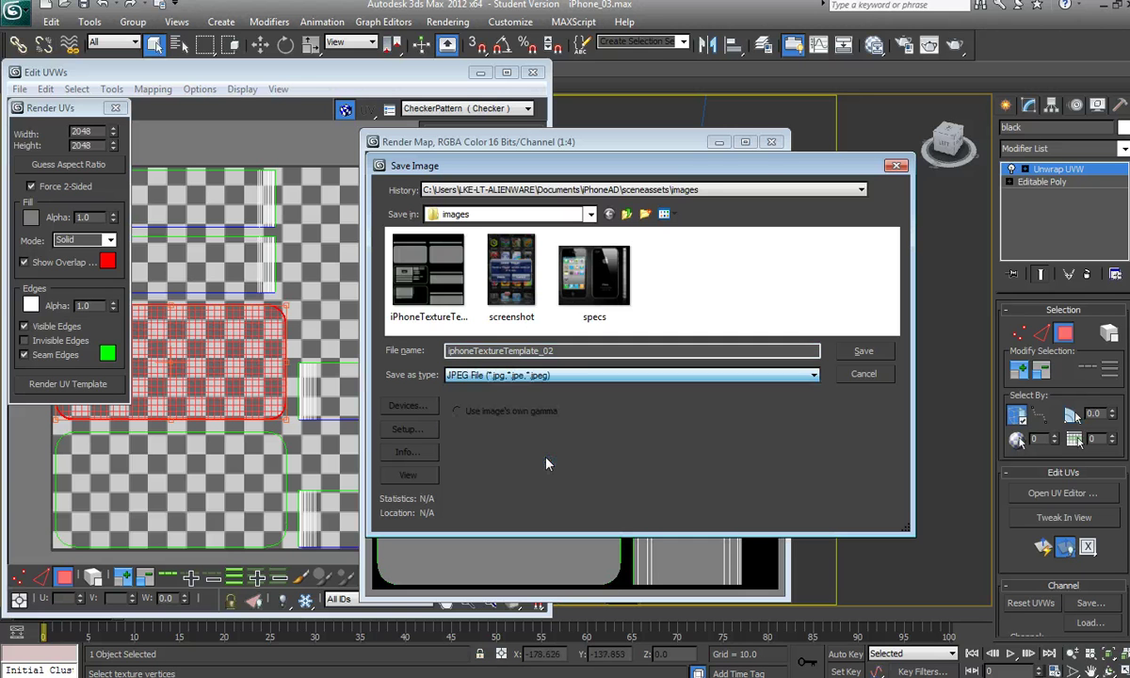
pyautogui.click(863, 353)
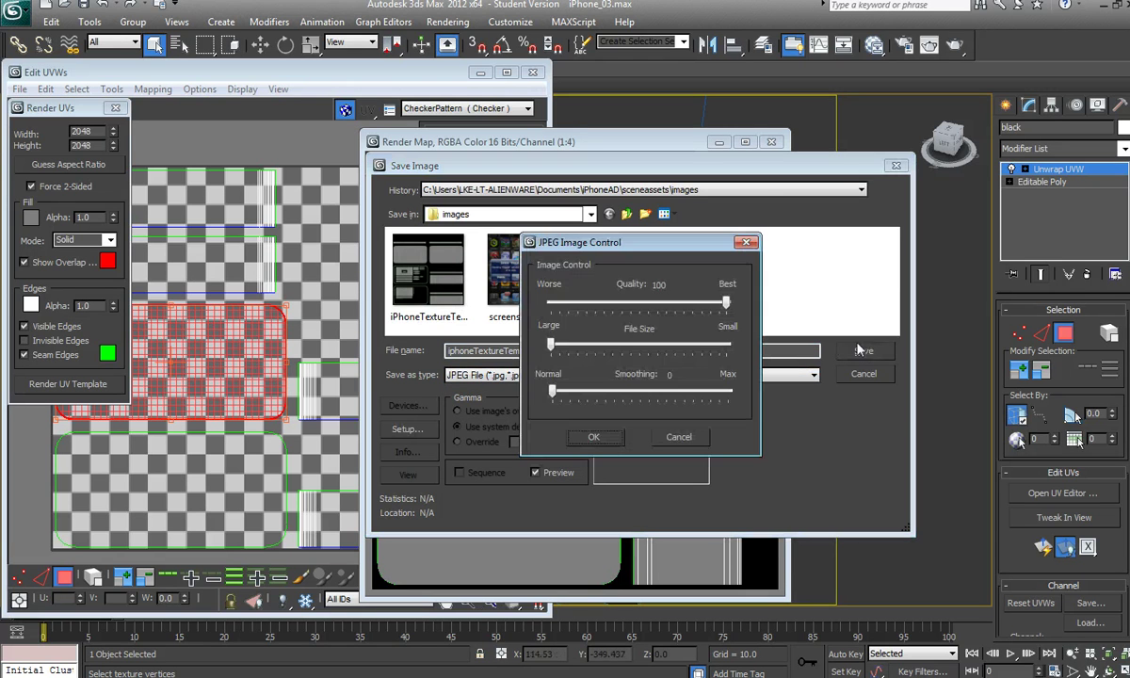
pyautogui.click(580, 438)
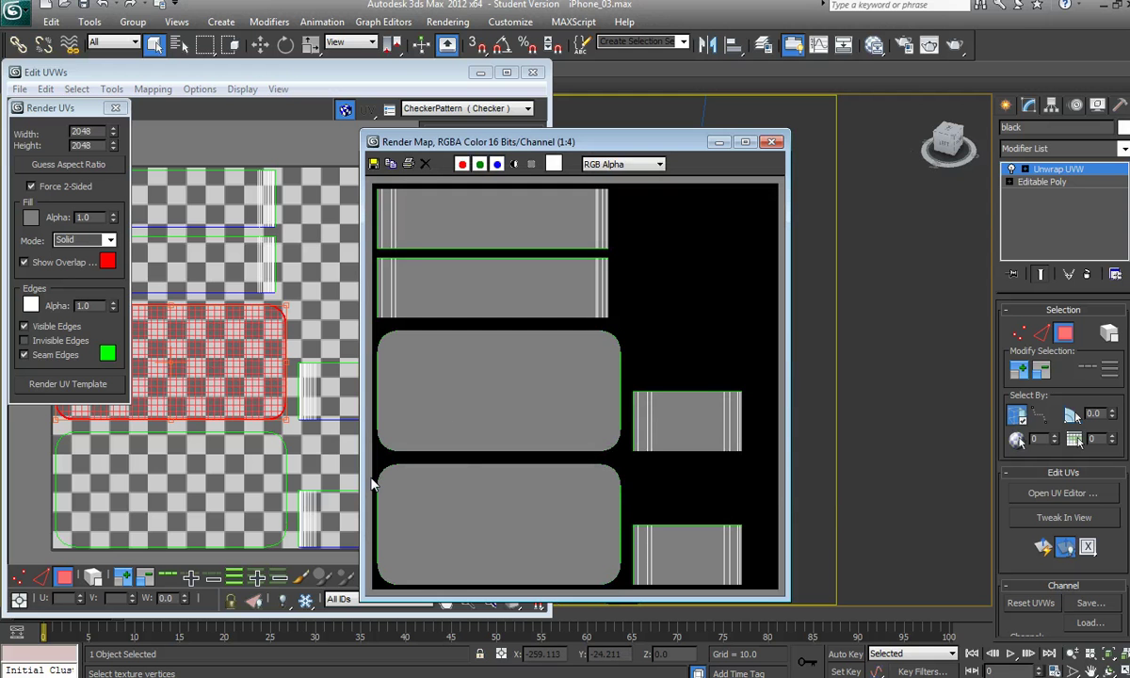
# Step: Switch to the images folder in Windows Explorer, open iphoneTextureTemplate_02 in Photoshop and activate the Move tool
pyautogui.hotkey('alt', 'Tab')
pyautogui.hotkey('alt', 'Tab')
pyautogui.hotkey('alt', 'Tab')
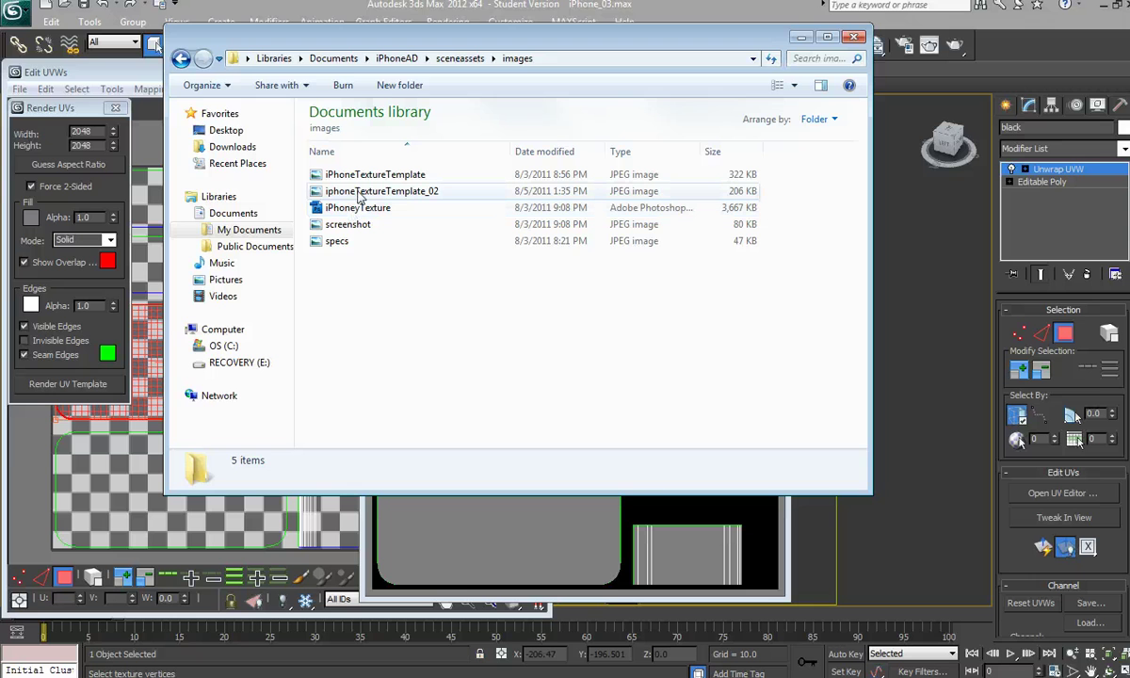
pyautogui.click(360, 196)
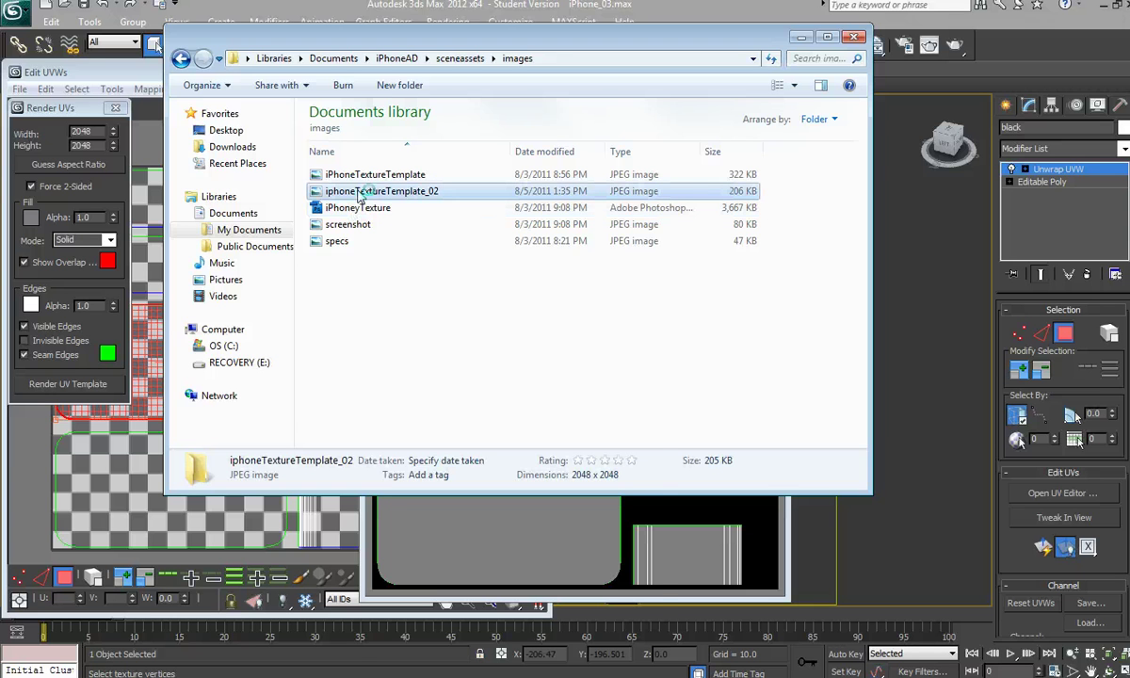
pyautogui.rightClick(360, 194)
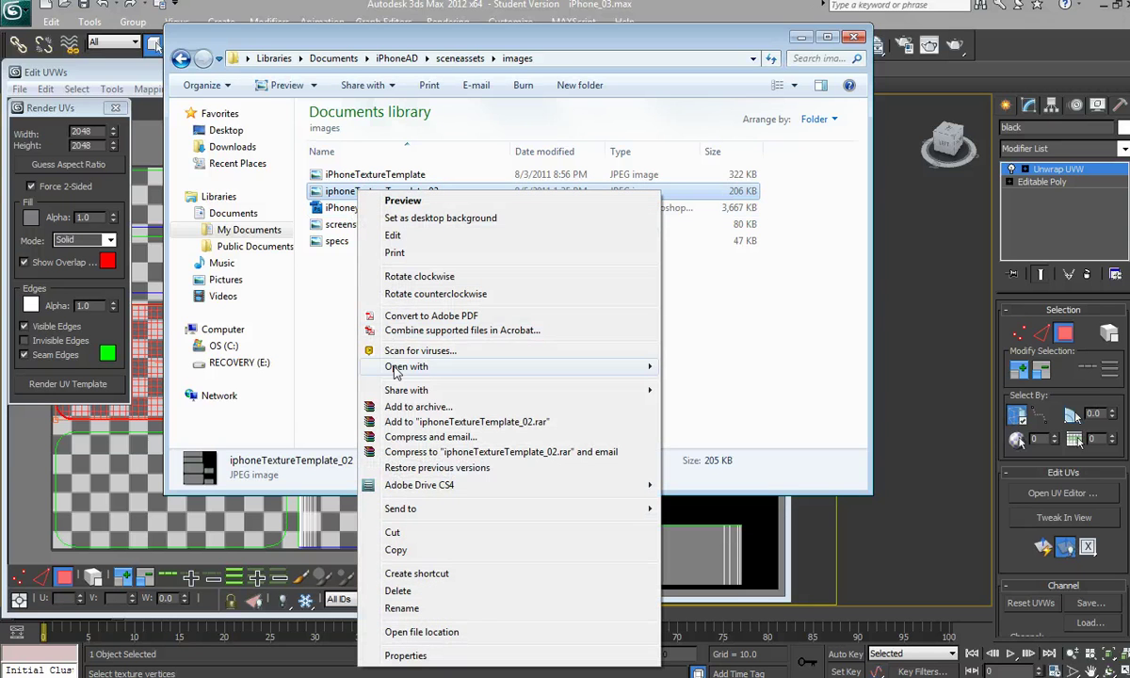
pyautogui.moveTo(395, 373)
pyautogui.click(673, 366)
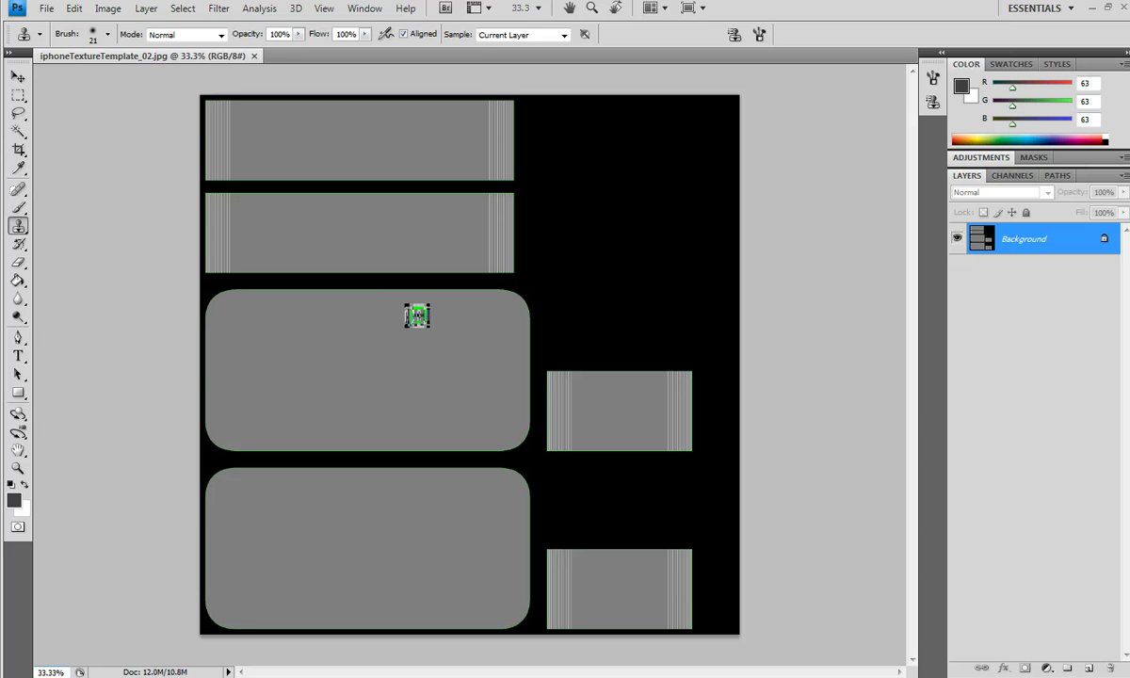
pyautogui.press('v')
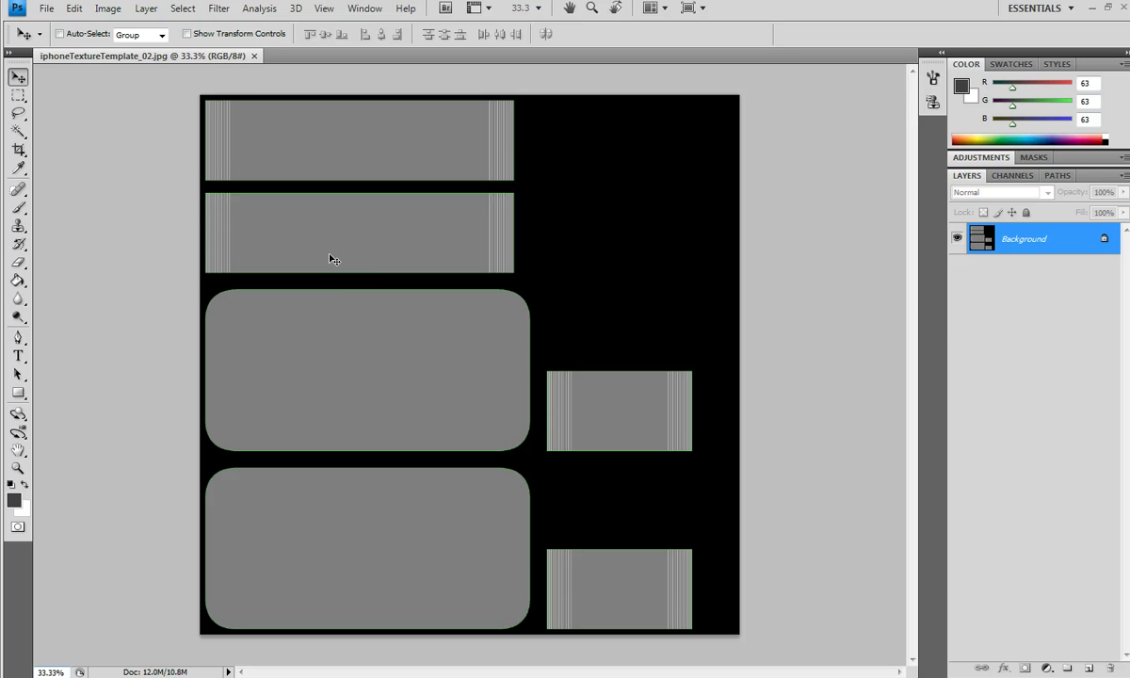
# Step: Switch back to 3ds Max and close the rendered template image
pyautogui.hotkey('alt', 'Tab')
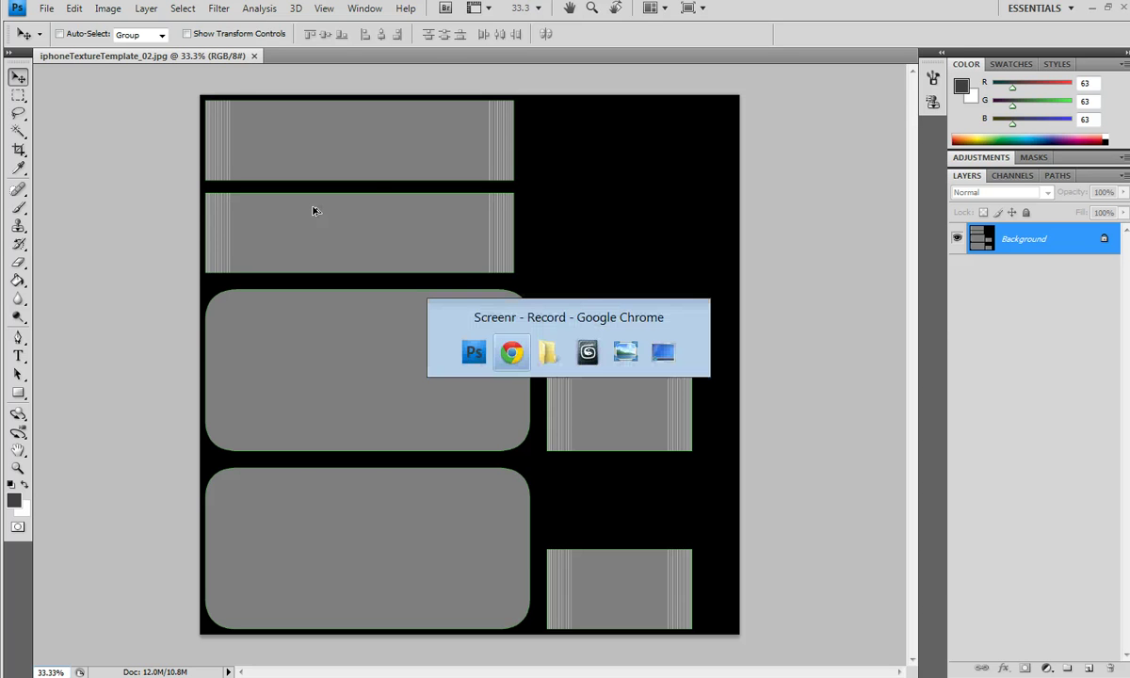
pyautogui.hotkey('alt', 'Tab')
pyautogui.hotkey('alt', 'Tab')
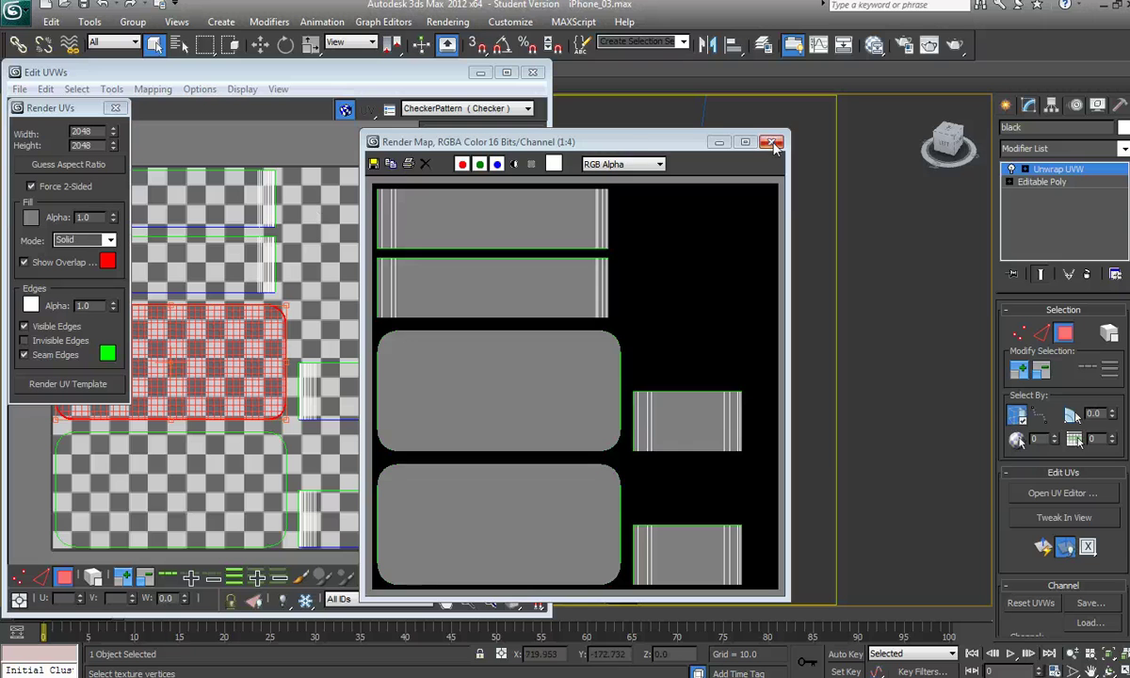
pyautogui.click(772, 143)
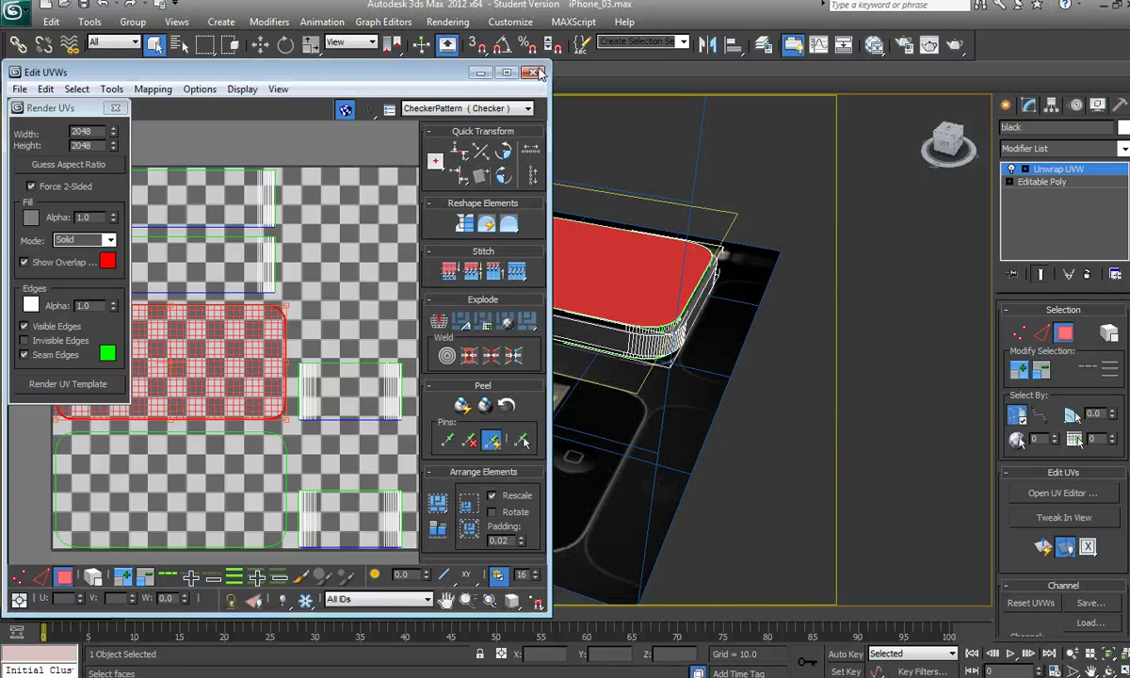
# Step: Close the UV editor and delete the Map #41 bitmap and Bezier Float controller nodes feeding the blackShiney material
pyautogui.click(534, 73)
pyautogui.press('m')
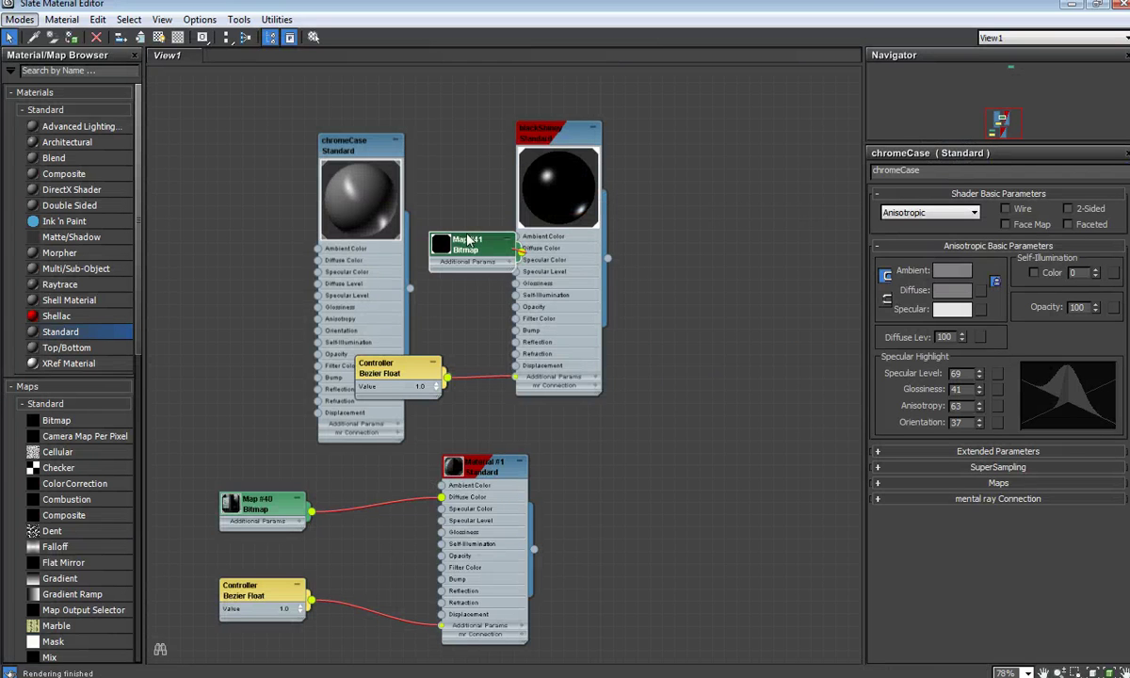
pyautogui.moveTo(468, 240); pyautogui.dragTo(437, 220)
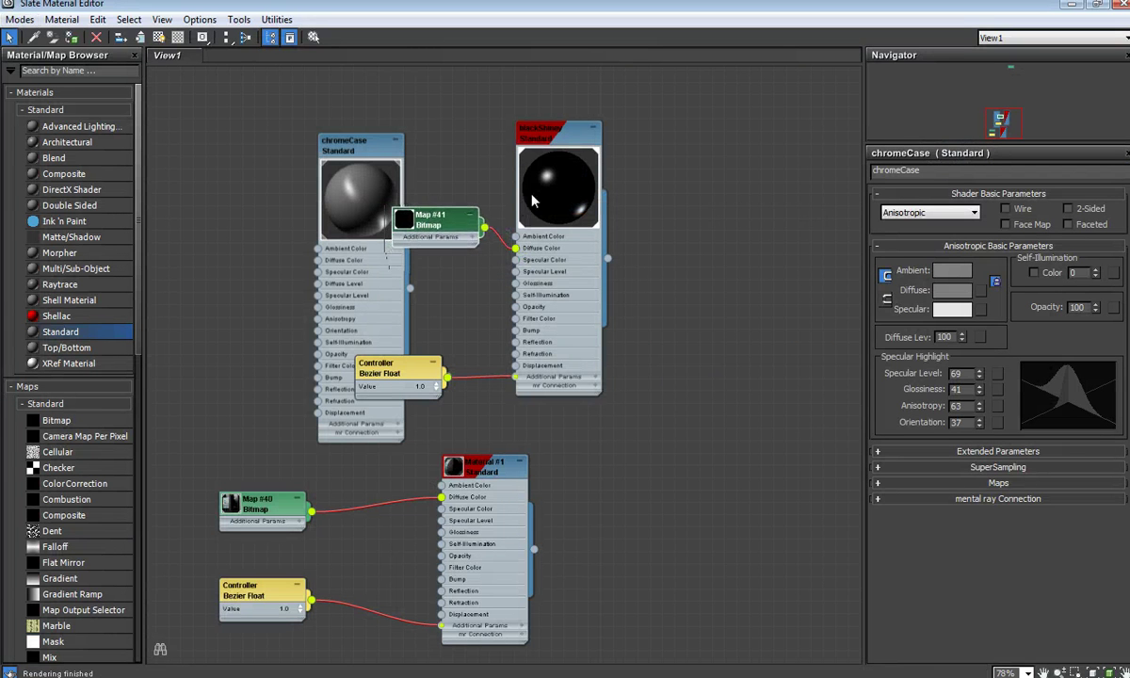
pyautogui.doubleClick(437, 220)
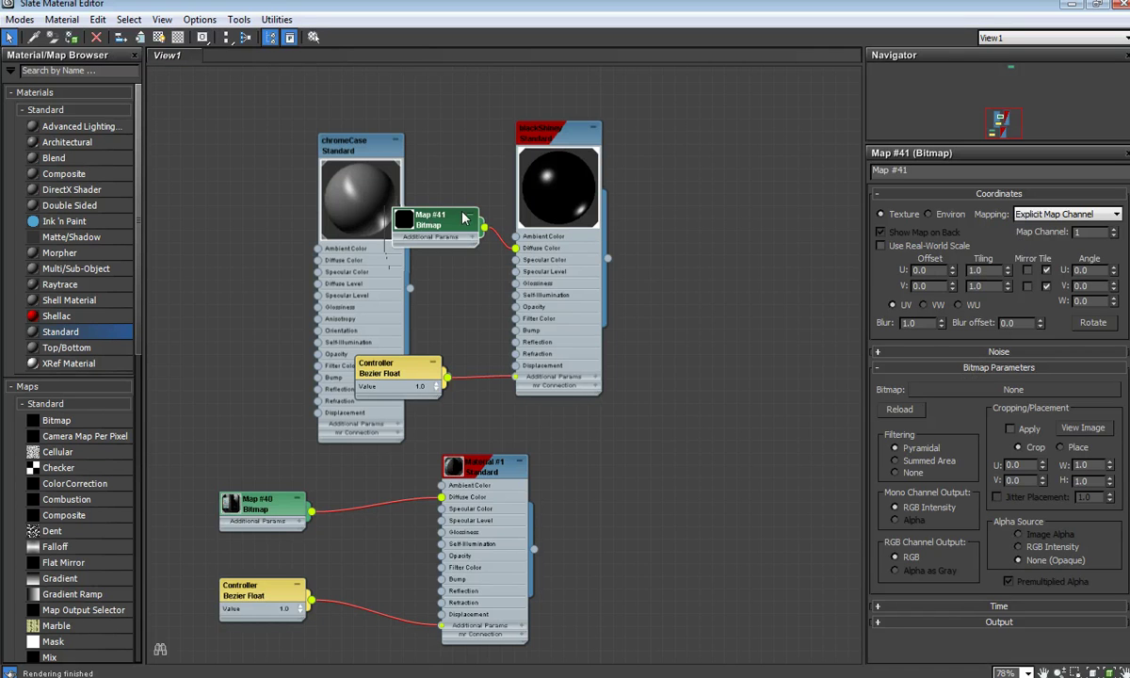
pyautogui.press('Delete')
pyautogui.click(414, 369)
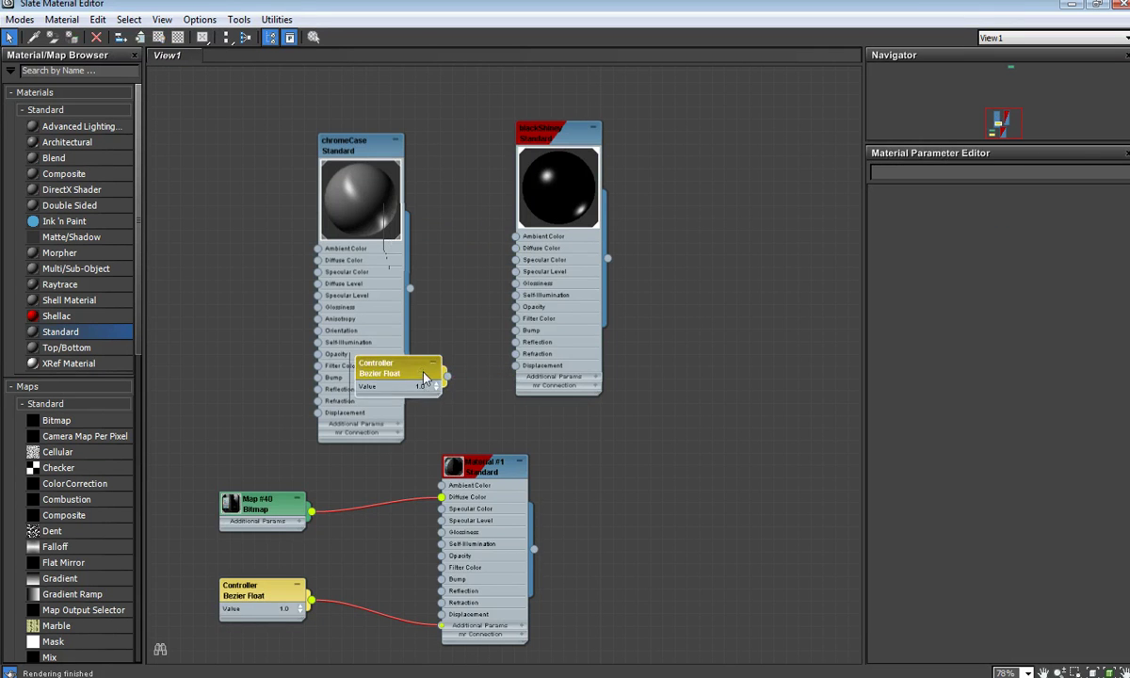
pyautogui.press('Delete')
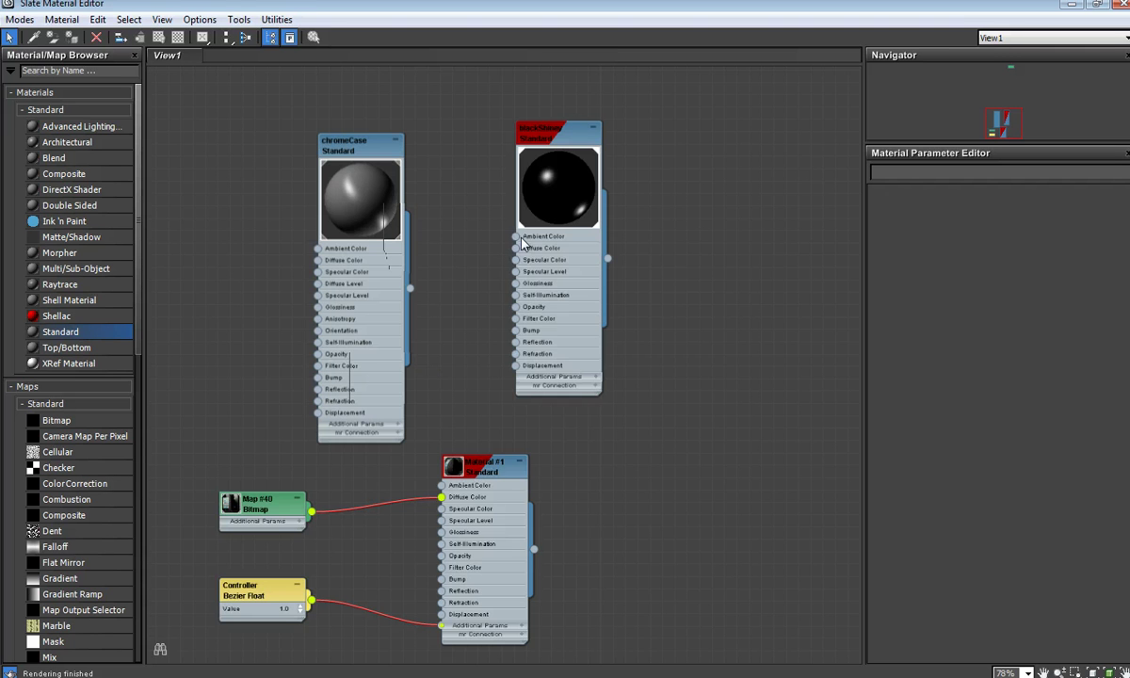
# Step: Connect a Bitmap map using iphoneTextureTemplate_02 to blackShiney's Diffuse Color, move its node clear of the material, and close the material editor
pyautogui.moveTo(516, 248); pyautogui.dragTo(475, 238)
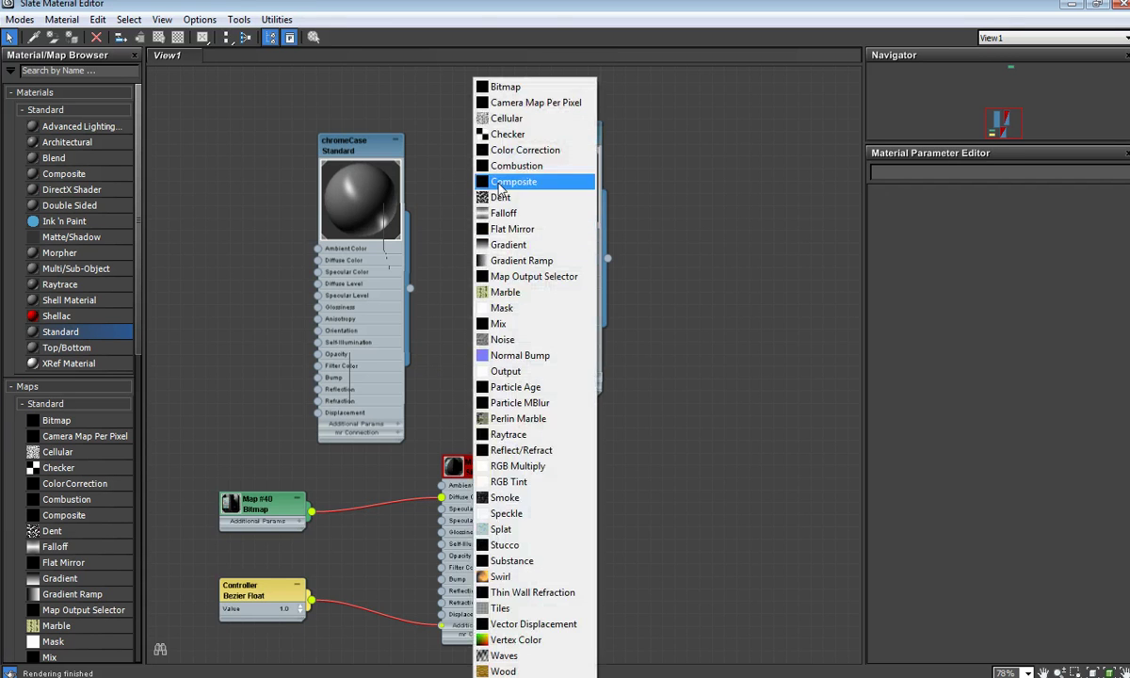
pyautogui.click(505, 86)
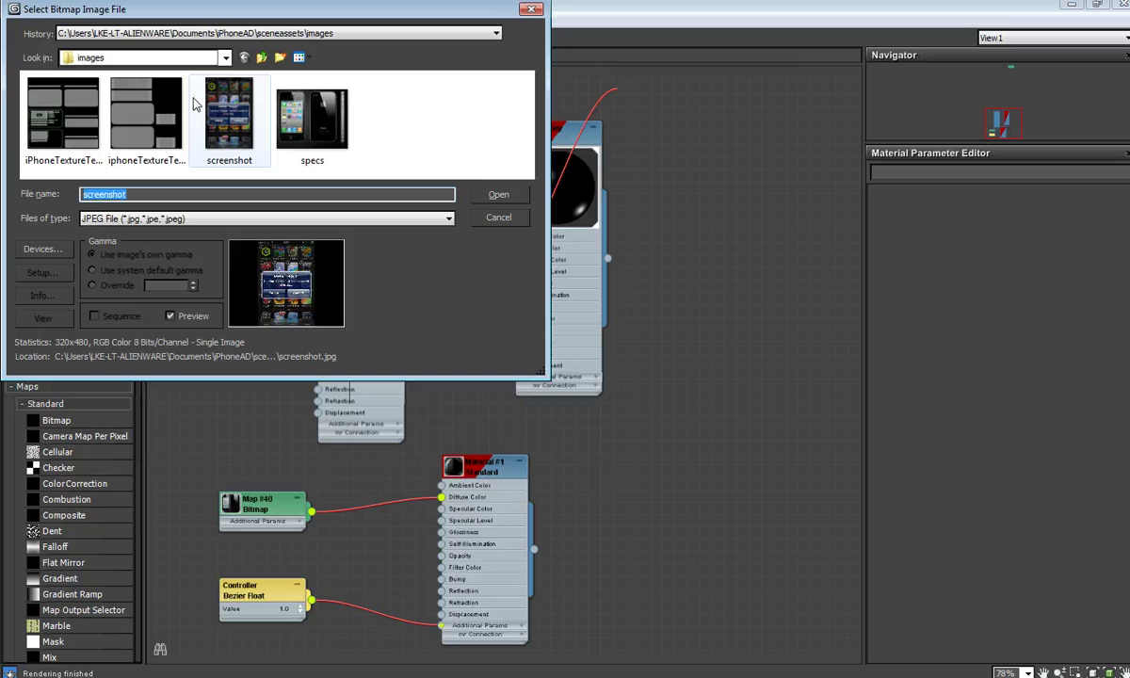
pyautogui.click(134, 123)
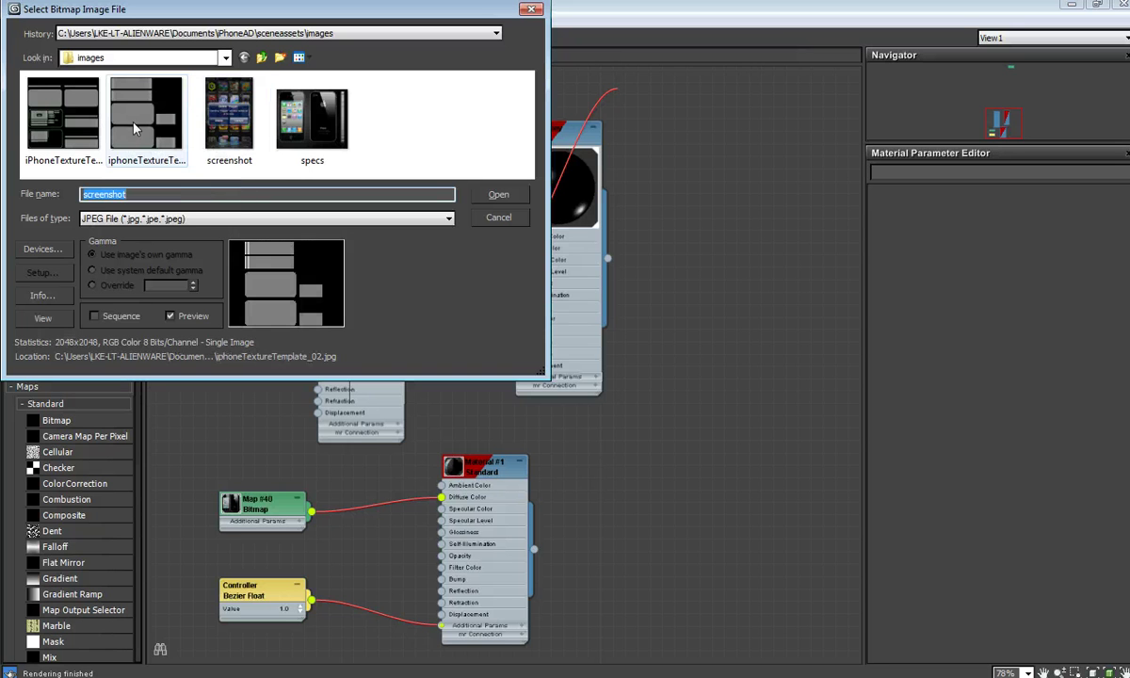
pyautogui.click(496, 195)
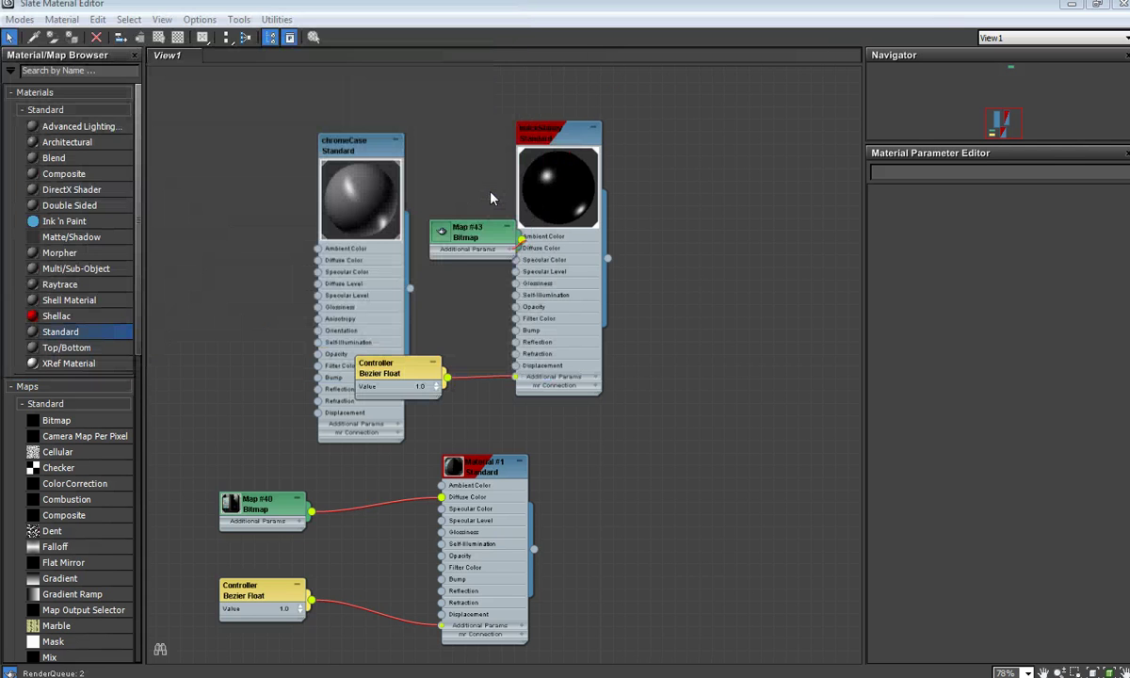
pyautogui.click(461, 236)
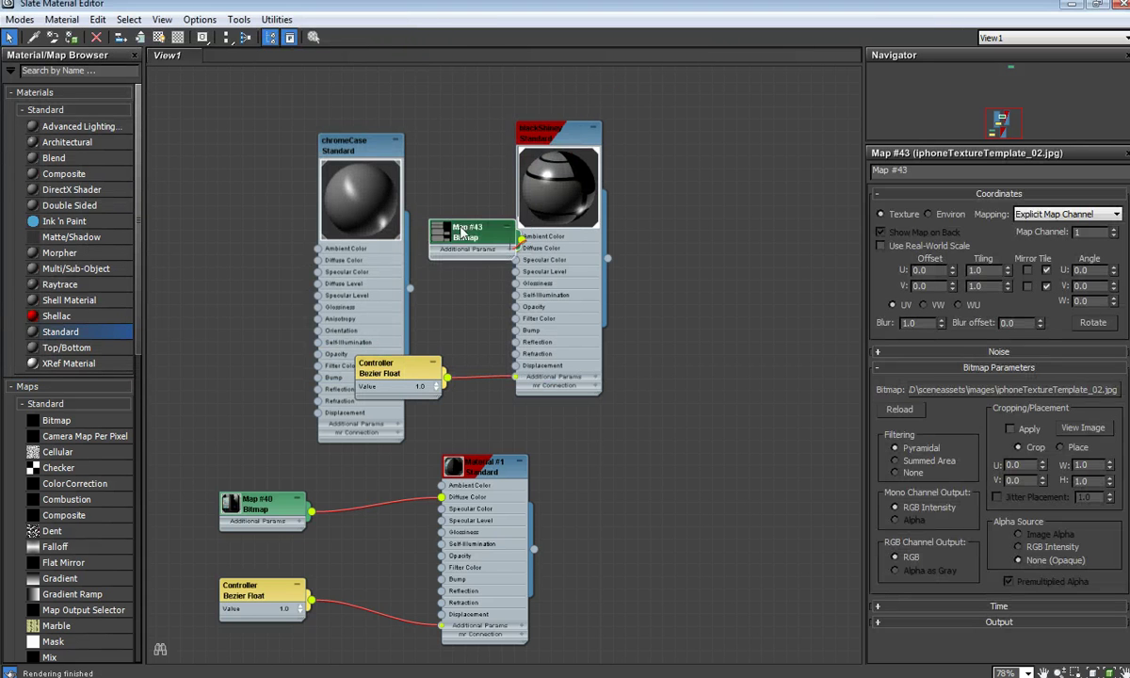
pyautogui.moveTo(435, 219); pyautogui.dragTo(410, 218)
pyautogui.press('m')
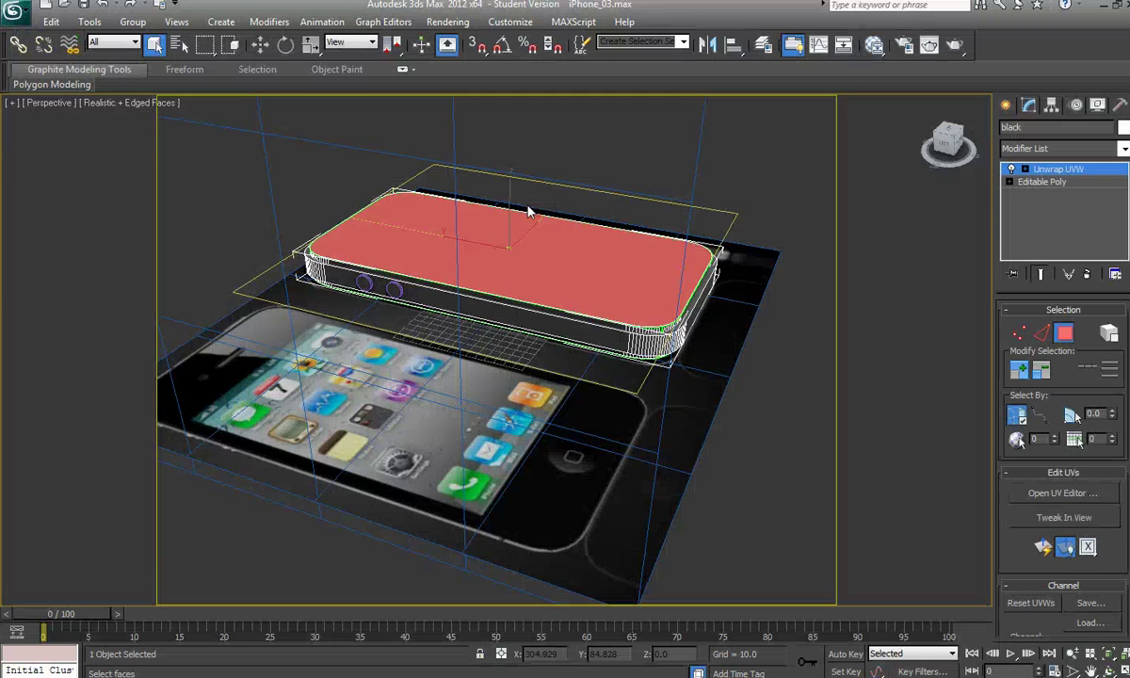
# Step: Clear the face selection and inspect the black body with the template texture from a lower angle
pyautogui.moveTo(490, 237)
pyautogui.keyDown('alt'); pyautogui.mouseDown(button='middle')
pyautogui.moveTo(449, 164)
pyautogui.moveTo(487, 255)
pyautogui.moveTo(432, 267)
pyautogui.moveTo(411, 222)
pyautogui.moveTo(423, 231)
pyautogui.mouseUp(button='middle'); pyautogui.keyUp('alt')
pyautogui.click(447, 162)
pyautogui.hotkey('alt', 'Tab')
pyautogui.hotkey('alt', 'Tab')
pyautogui.hotkey('alt', 'Tab')
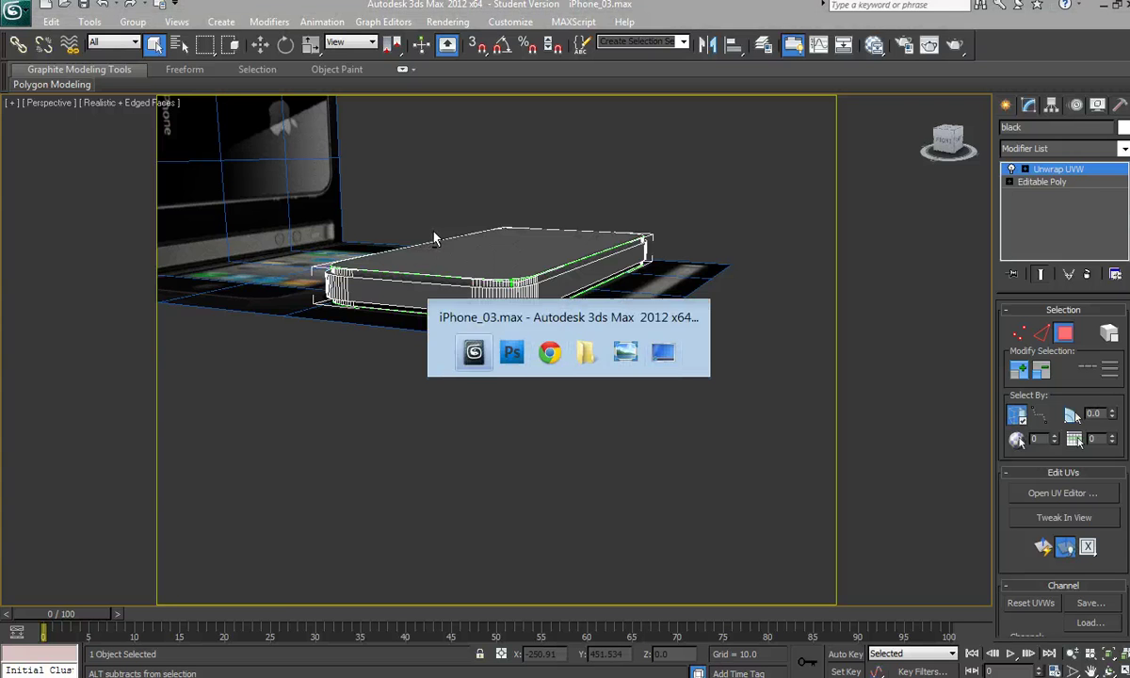
# Step: Check the blackShiney material's viewport display options, and inspect the template on the body's front face
pyautogui.press('m')
pyautogui.rightClick(555, 218)
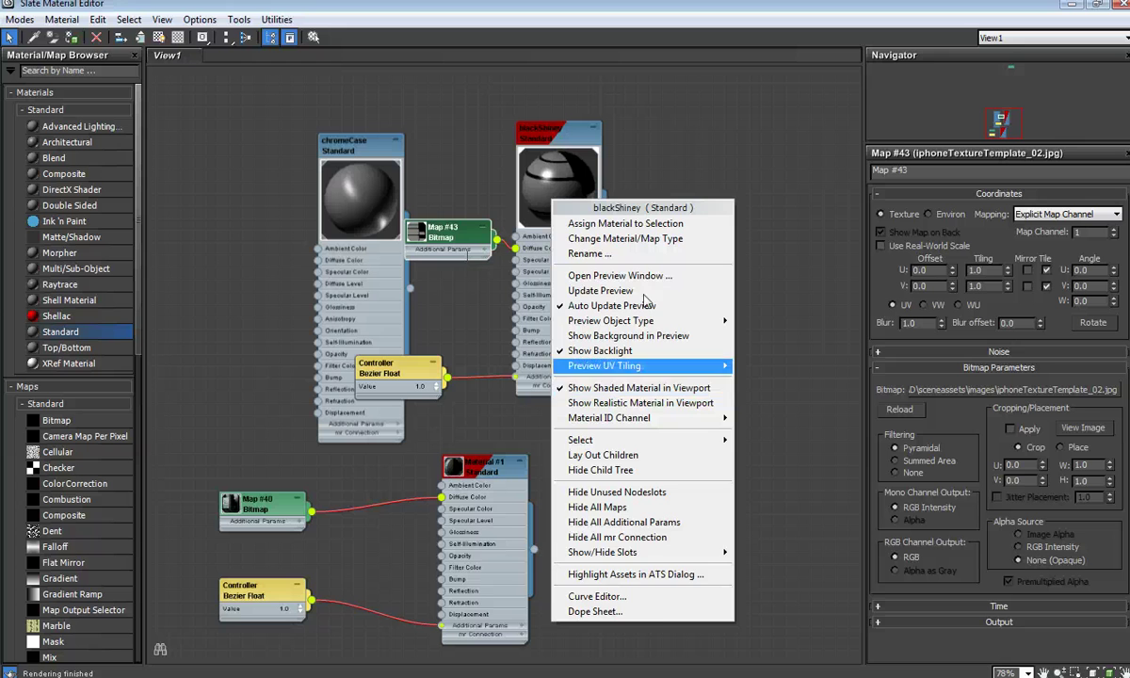
pyautogui.click(676, 180)
pyautogui.hotkey('alt', 'Tab')
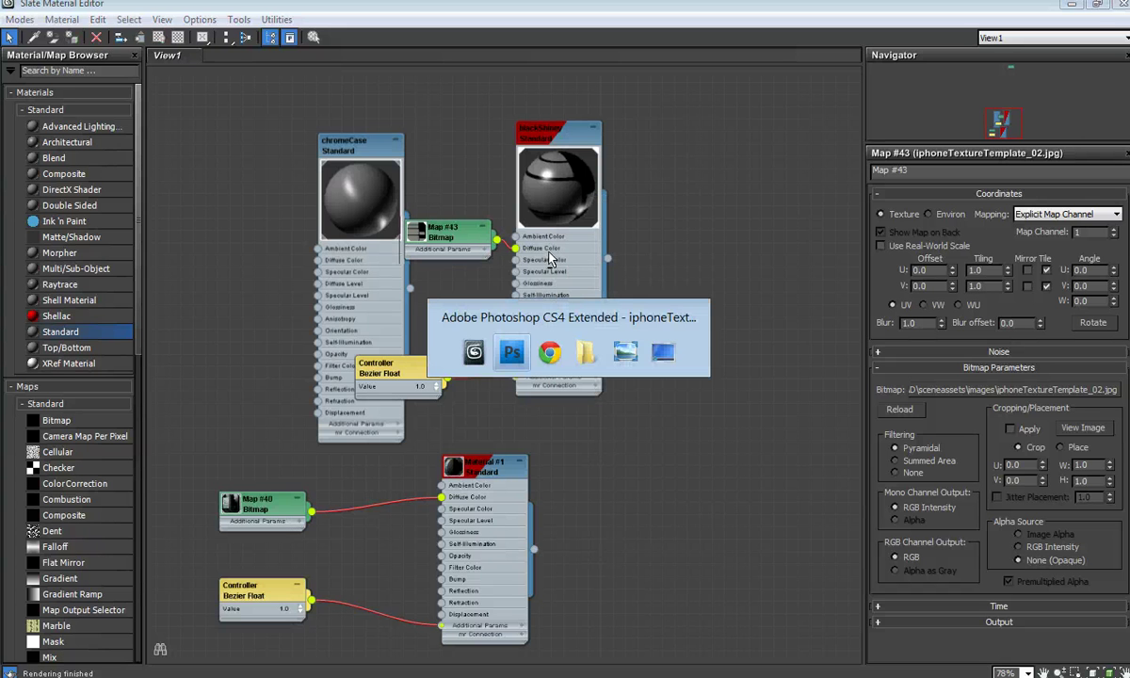
pyautogui.hotkey('alt', 'shift', 'Tab')
pyautogui.press('m')
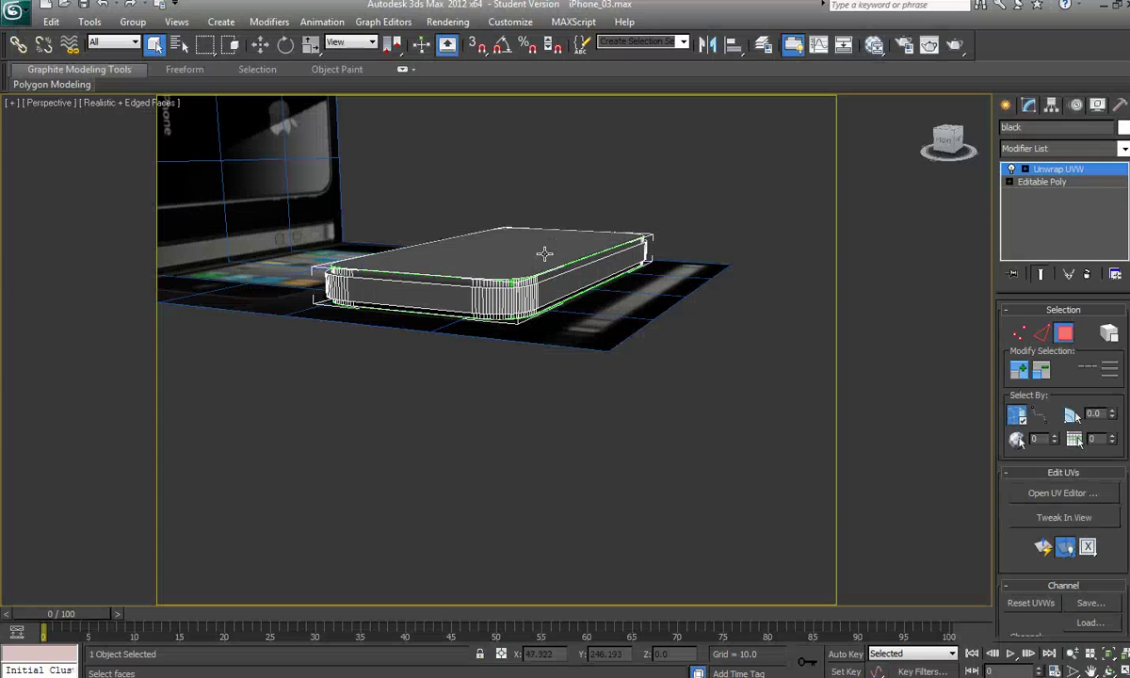
pyautogui.keyDown('alt'); pyautogui.moveTo(506, 296); pyautogui.dragTo(519, 310, button='middle'); pyautogui.keyUp('alt')
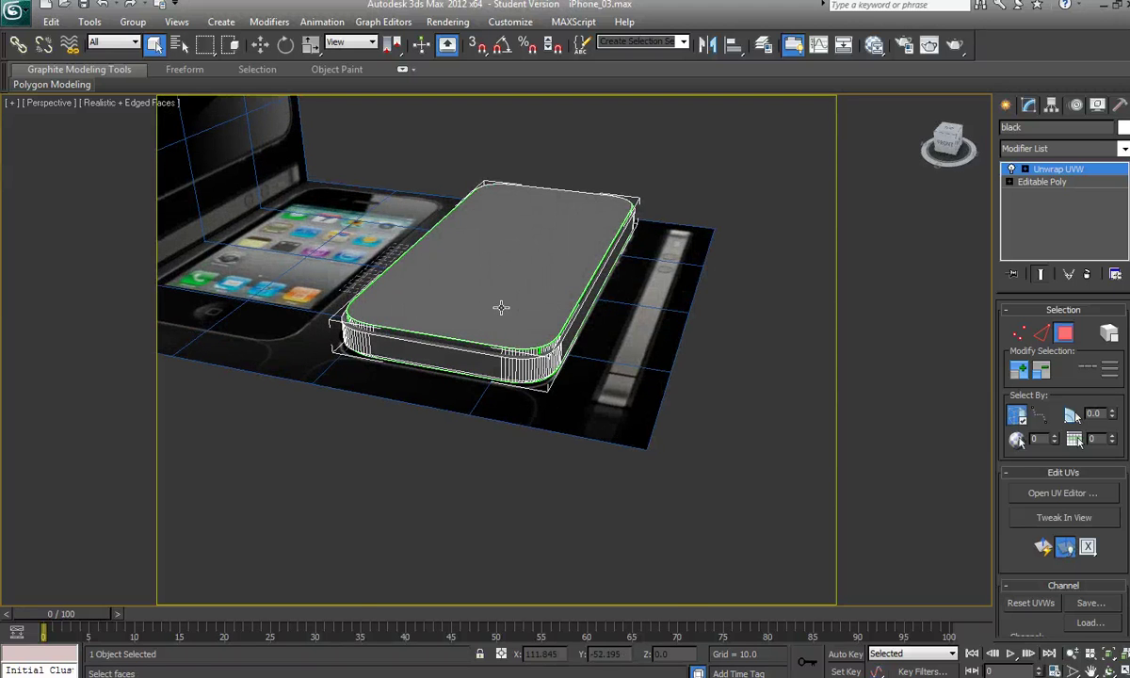
# Step: Switch to Photoshop and review the whole iPhoneyTexture2.psd layout, hiding and showing Layer 2 to check the screenshot artwork
pyautogui.hotkey('alt', 'Tab')
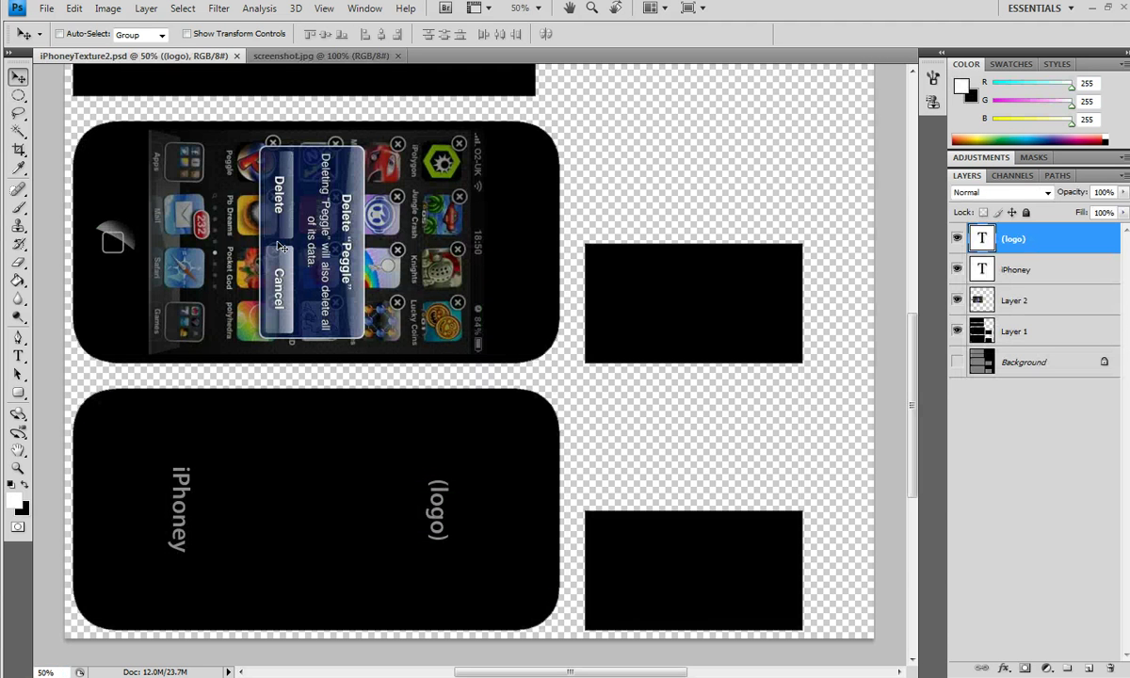
pyautogui.keyDown('alt'); pyautogui.scroll(-2, 280, 247); pyautogui.keyUp('alt')
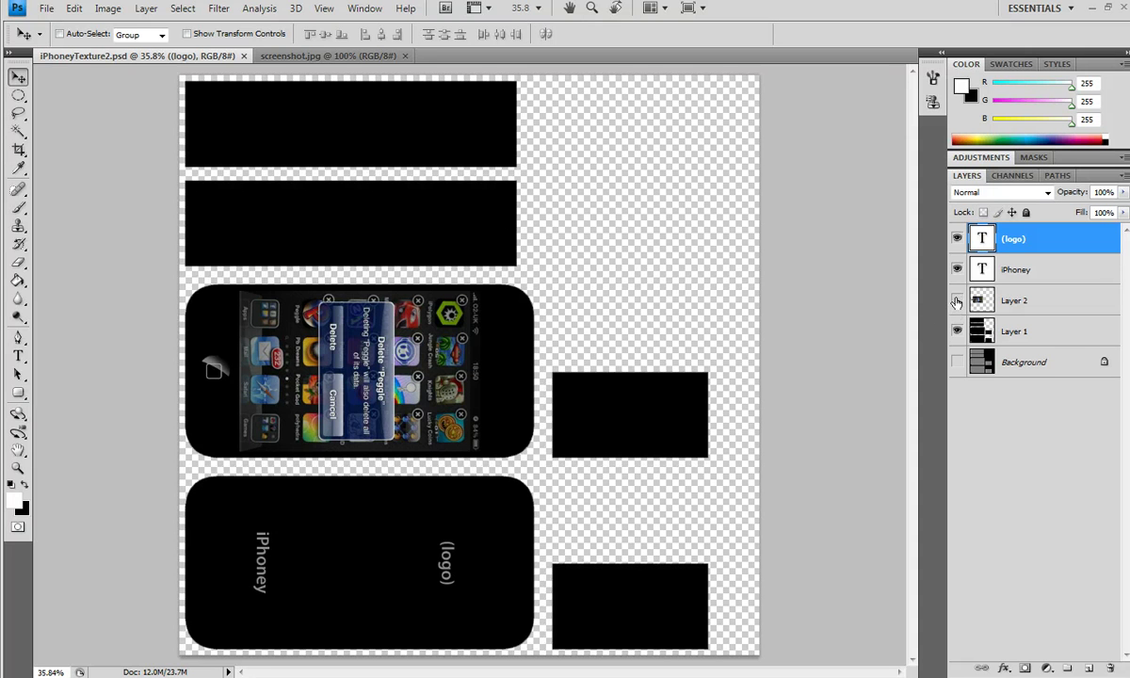
pyautogui.click(957, 300)
pyautogui.click(957, 300)
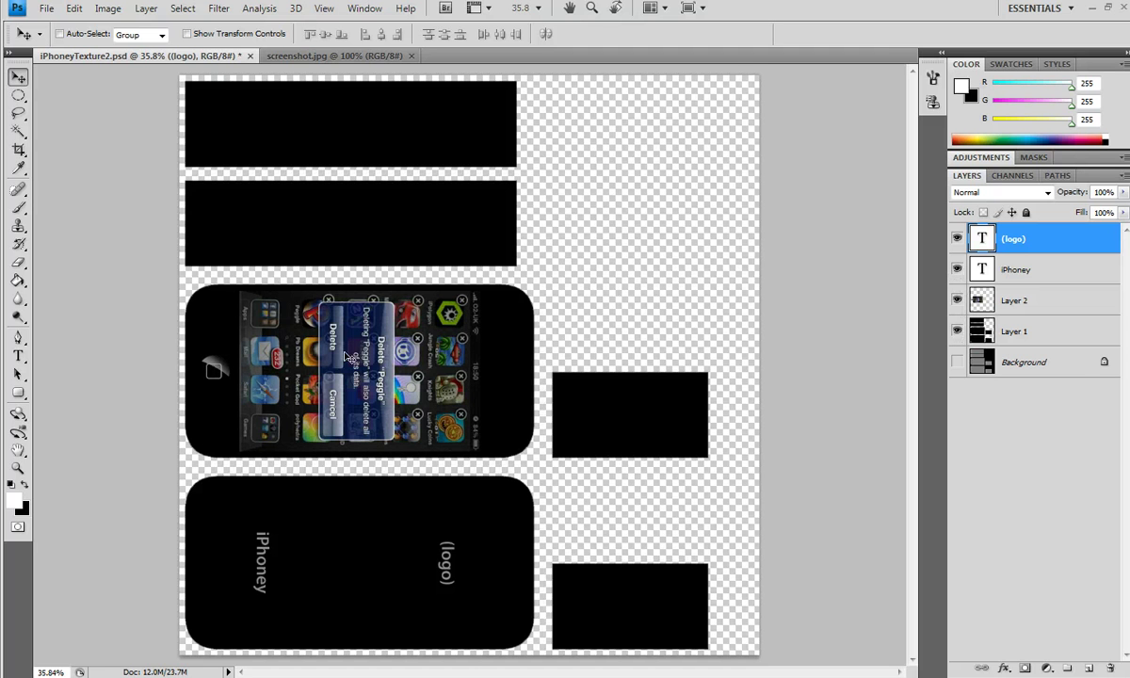
# Step: Switch to 3ds Max and examine the texture on the phone's front, home button area and back
pyautogui.hotkey('alt', 'Tab')
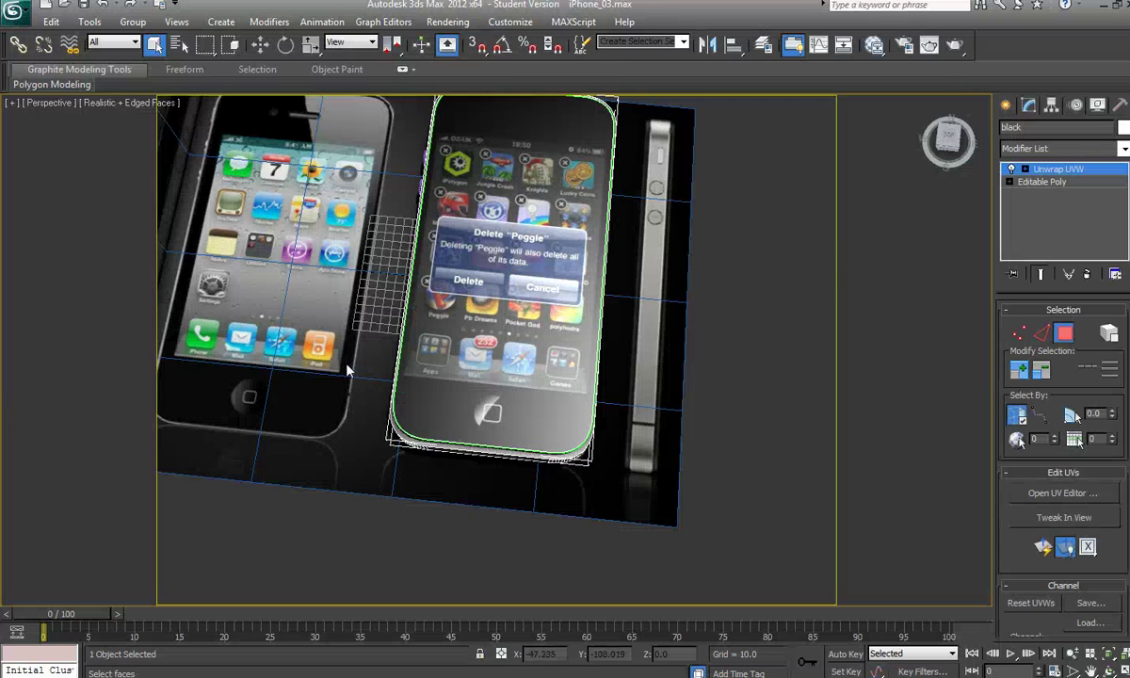
pyautogui.press('alt')
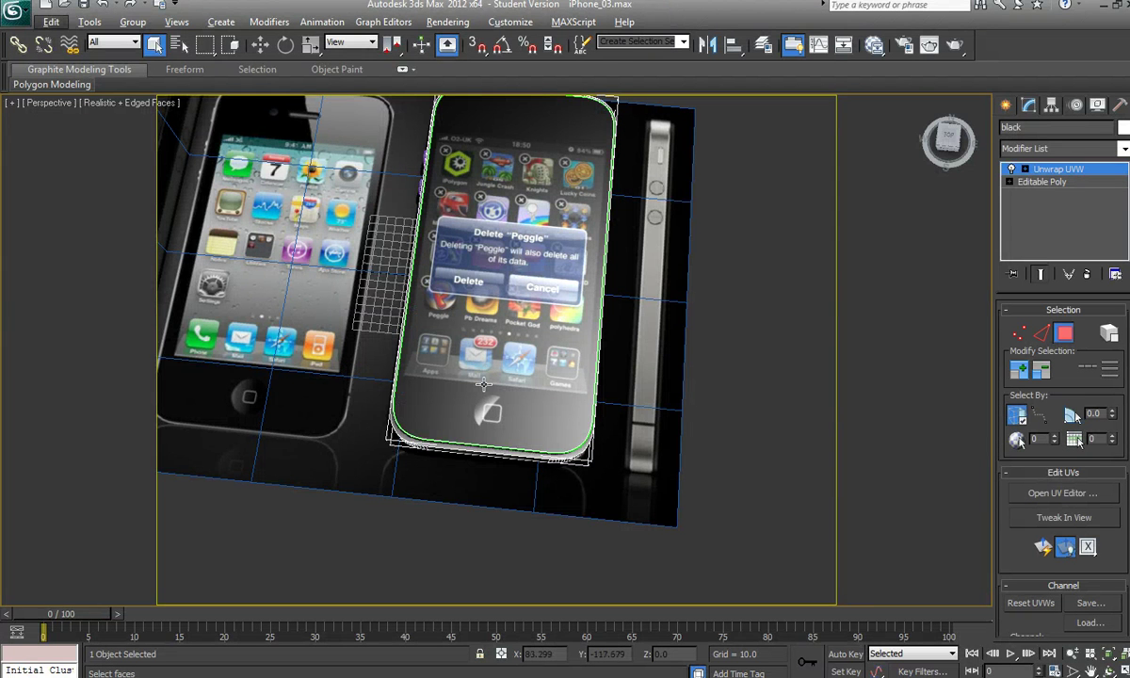
pyautogui.press('alt')
pyautogui.moveTo(512, 375)
pyautogui.keyDown('alt'); pyautogui.mouseDown(button='middle')
pyautogui.moveTo(500, 358)
pyautogui.moveTo(504, 369)
pyautogui.mouseUp(button='middle'); pyautogui.keyUp('alt')
pyautogui.scroll(2, 533, 424)
pyautogui.scroll(3, 533, 425)
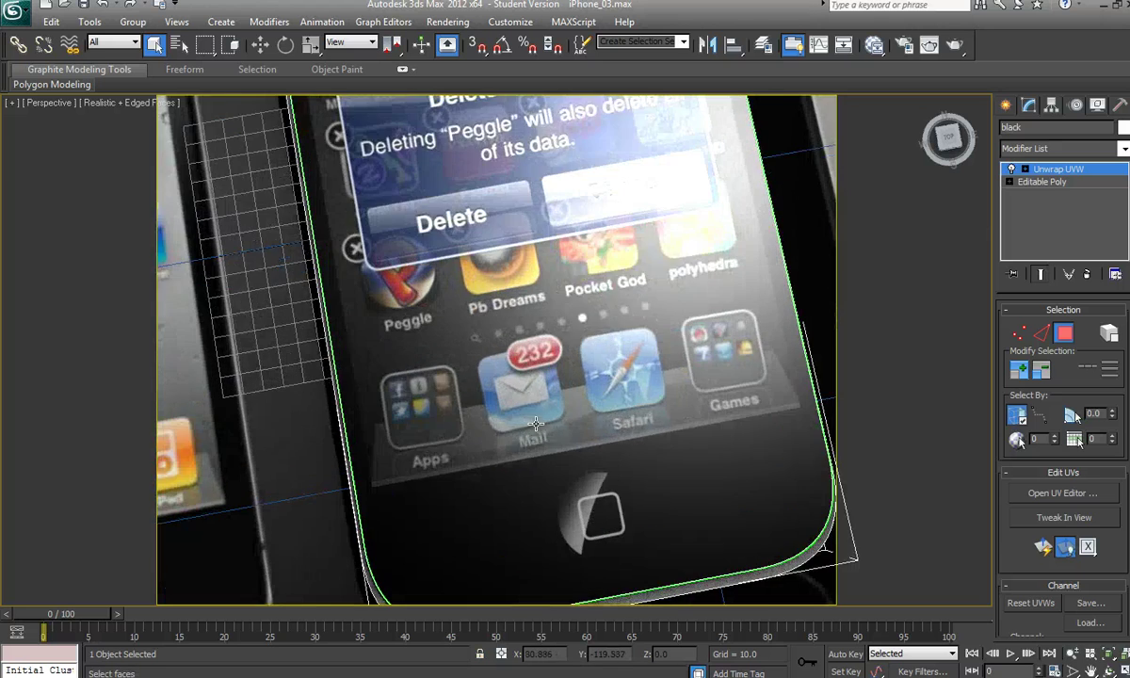
pyautogui.moveTo(533, 425)
pyautogui.keyDown('alt'); pyautogui.mouseDown(button='middle')
pyautogui.moveTo(524, 404)
pyautogui.moveTo(542, 422)
pyautogui.mouseUp(button='middle'); pyautogui.keyUp('alt')
pyautogui.scroll(1, 525, 404)
pyautogui.scroll(-2, 529, 406)
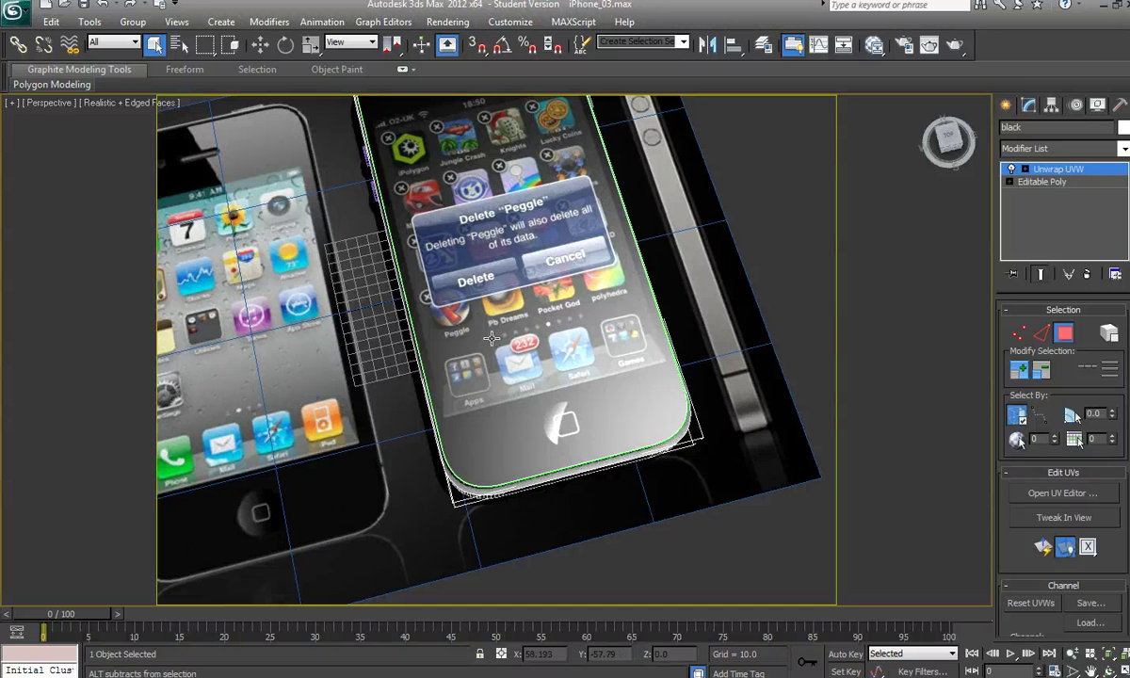
pyautogui.keyDown('alt'); pyautogui.moveTo(491, 339); pyautogui.dragTo(428, 93, button='middle'); pyautogui.keyUp('alt')
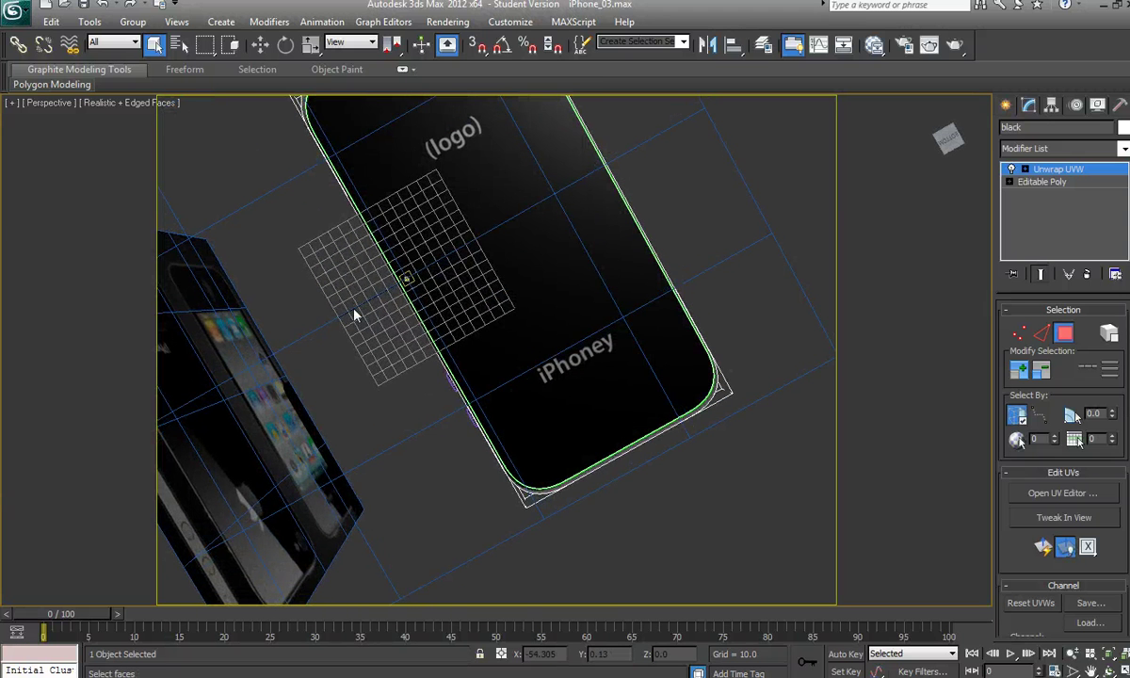
# Step: Switch to Photoshop, rotate the (logo) and iPhoney text layers together by 180 degrees, and save the texture file
pyautogui.hotkey('alt', 'Tab')
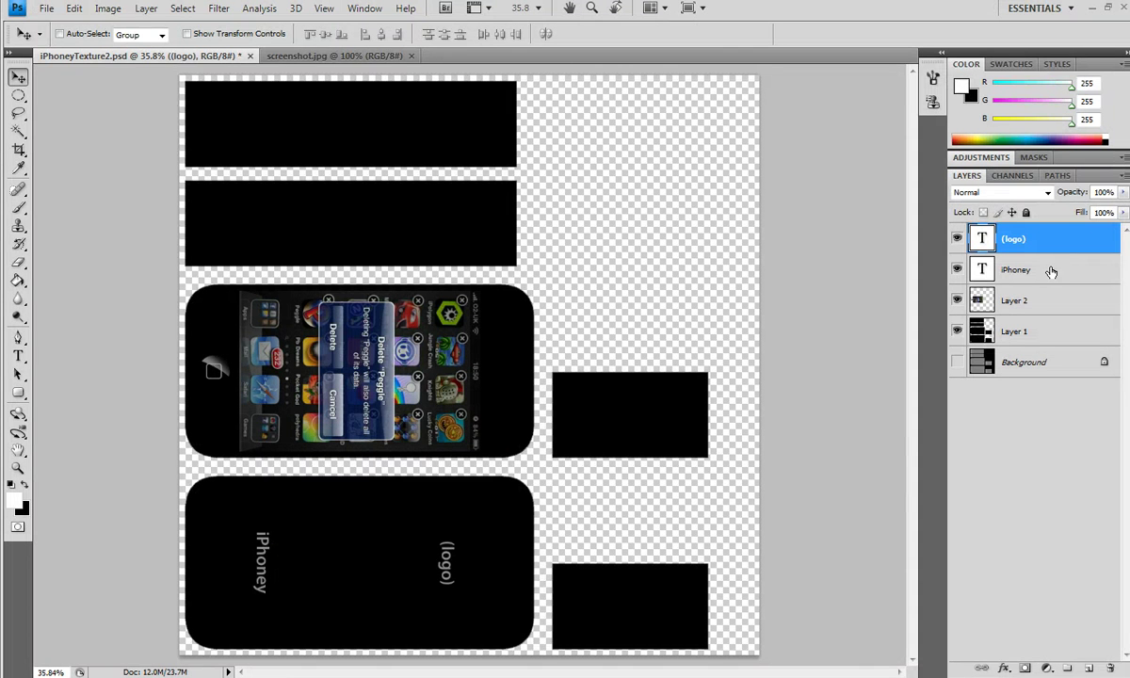
pyautogui.keyDown('shift'); pyautogui.click(1019, 271); pyautogui.keyUp('shift')
pyautogui.hotkey('ctrl', 't')
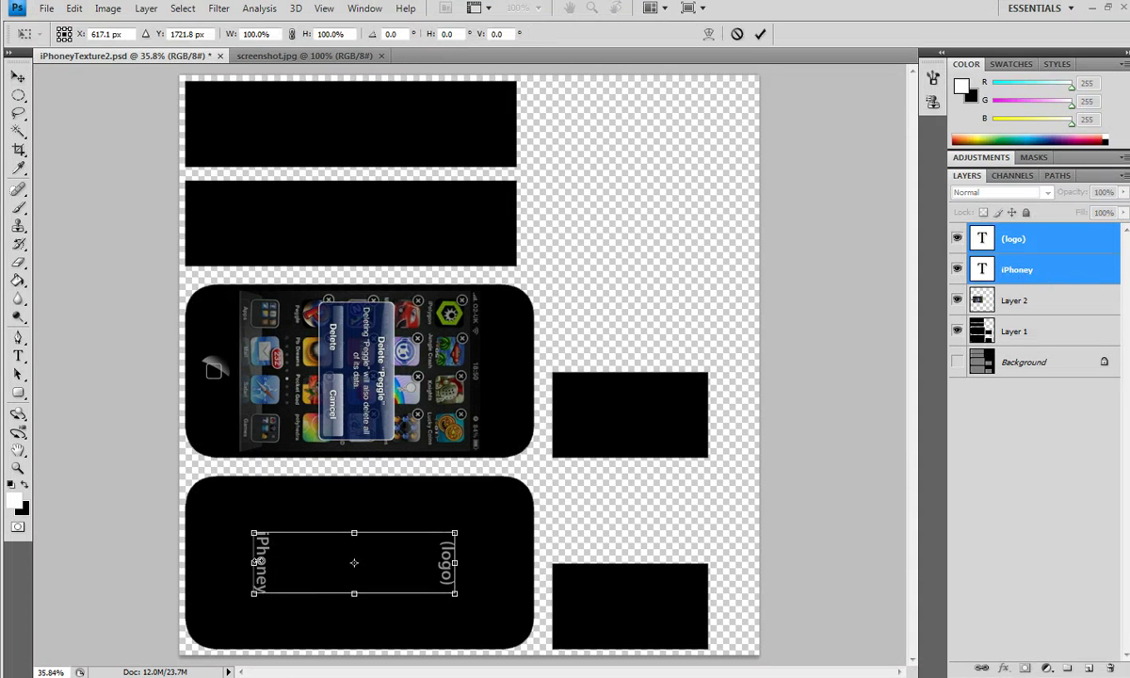
pyautogui.moveTo(234, 529); pyautogui.dragTo(570, 556)
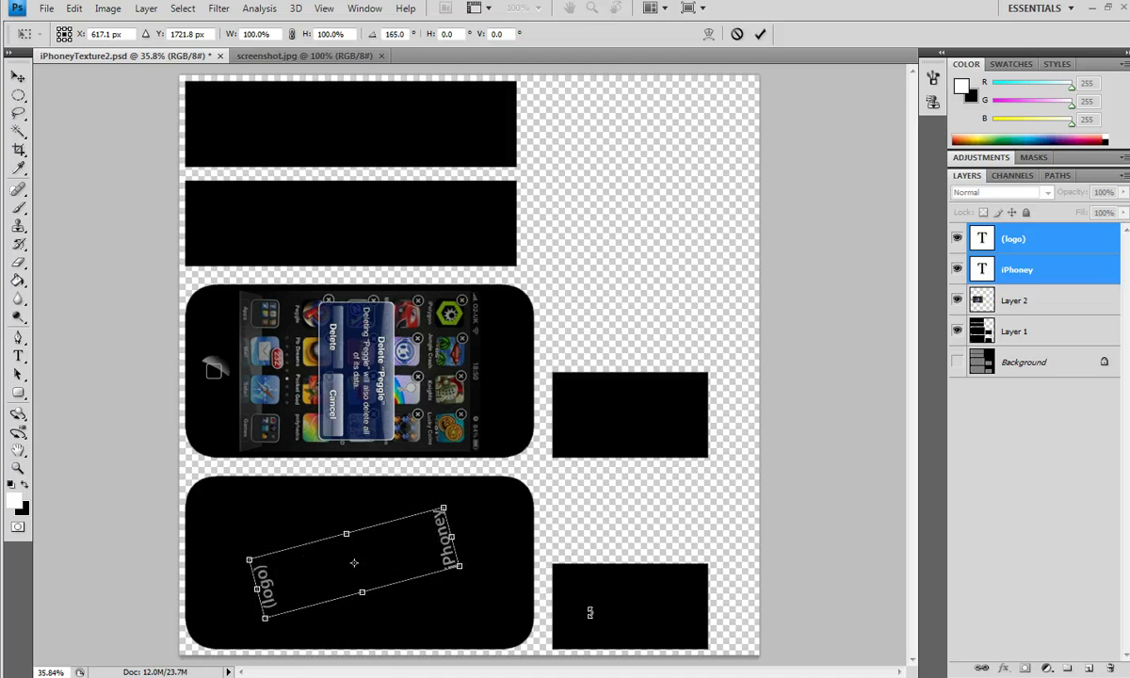
pyautogui.moveTo(590, 613); pyautogui.dragTo(590, 621)
pyautogui.press('Return')
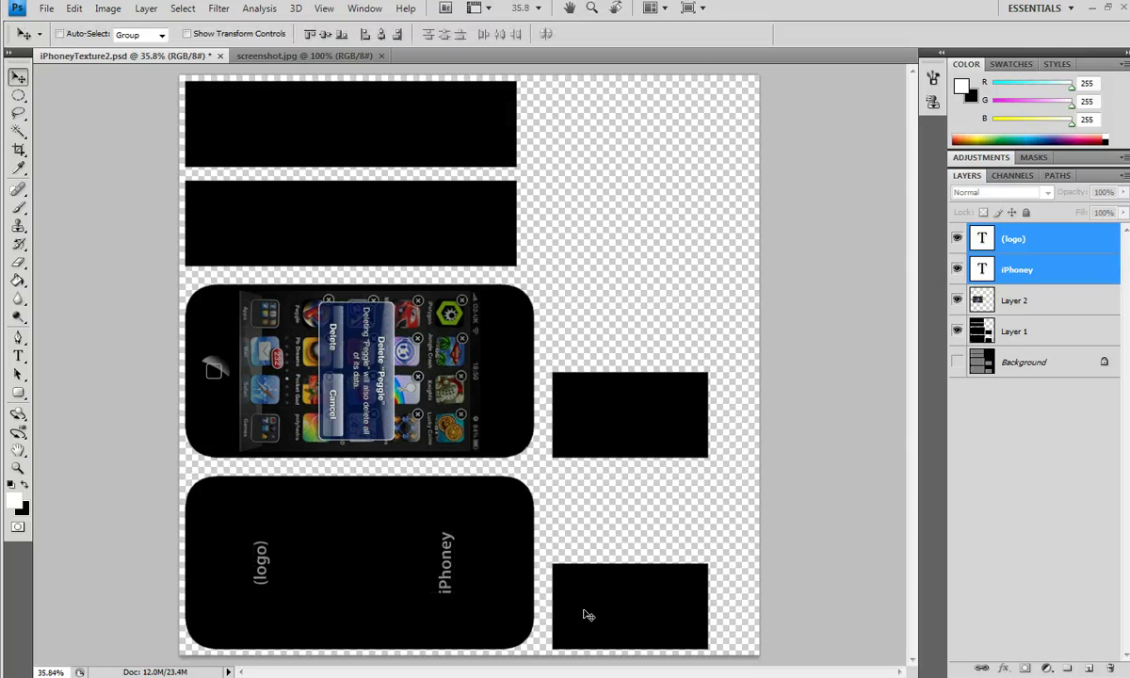
pyautogui.hotkey('ctrl', 's')
# Step: Switch to 3ds Max and inspect the updated texture on the phone's back, front and sides
pyautogui.hotkey('alt', 'Tab')
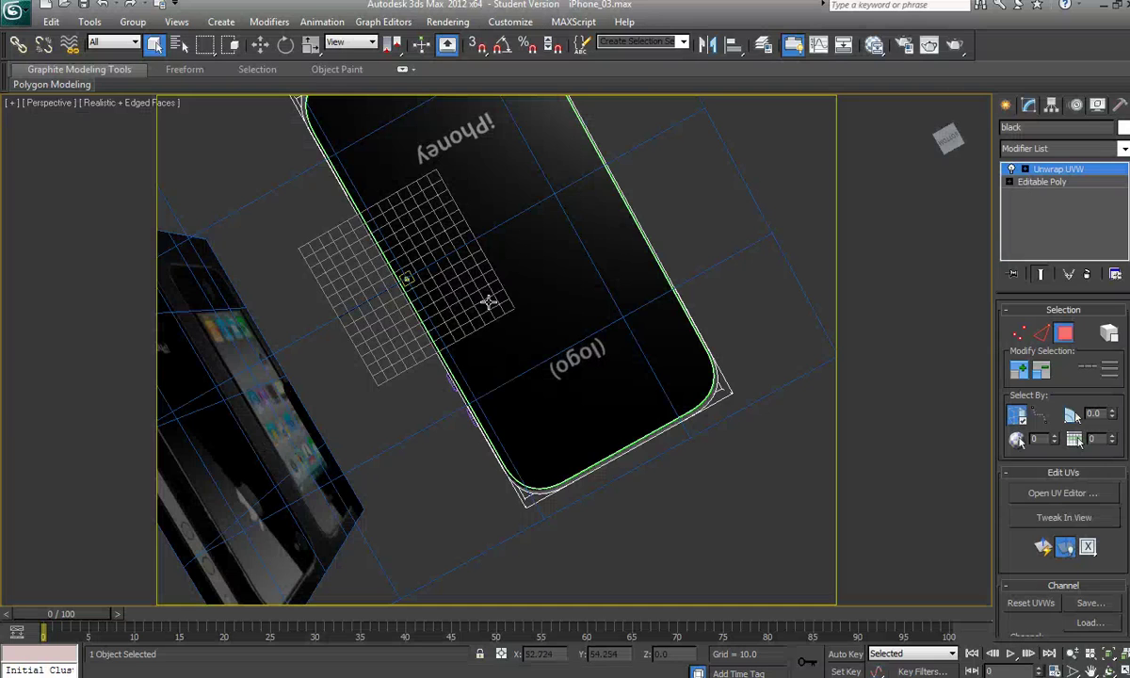
pyautogui.keyDown('alt'); pyautogui.moveTo(495, 287); pyautogui.dragTo(454, 465, button='middle'); pyautogui.keyUp('alt')
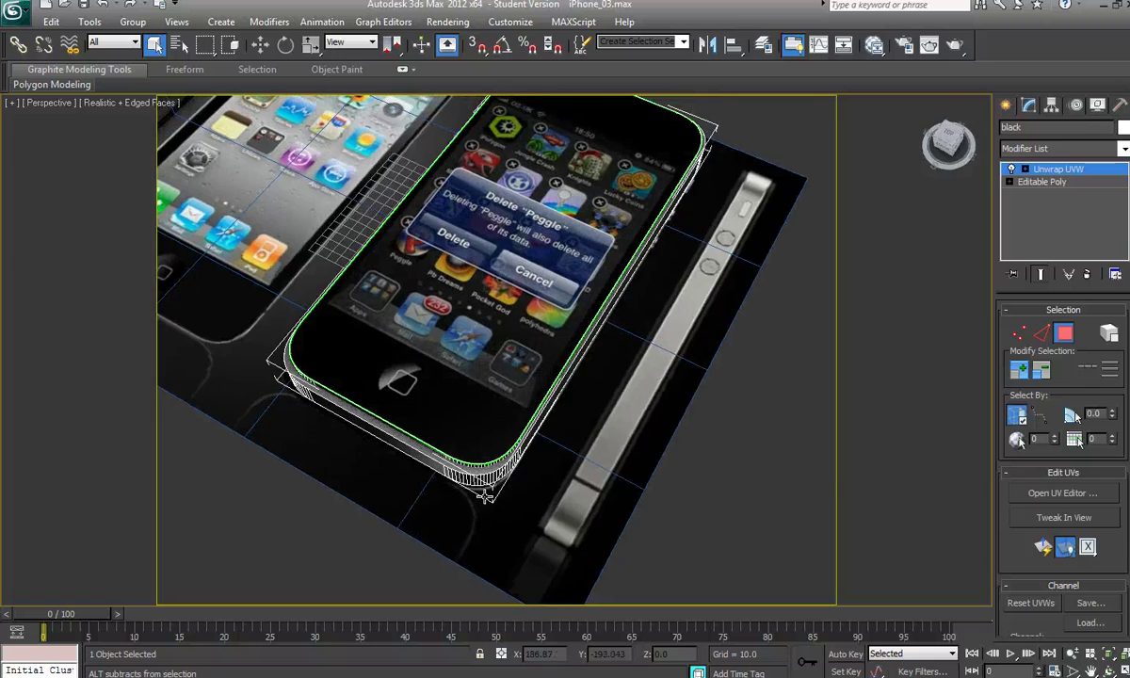
pyautogui.keyDown('alt'); pyautogui.moveTo(378, 317); pyautogui.dragTo(590, 496, button='middle'); pyautogui.keyUp('alt')
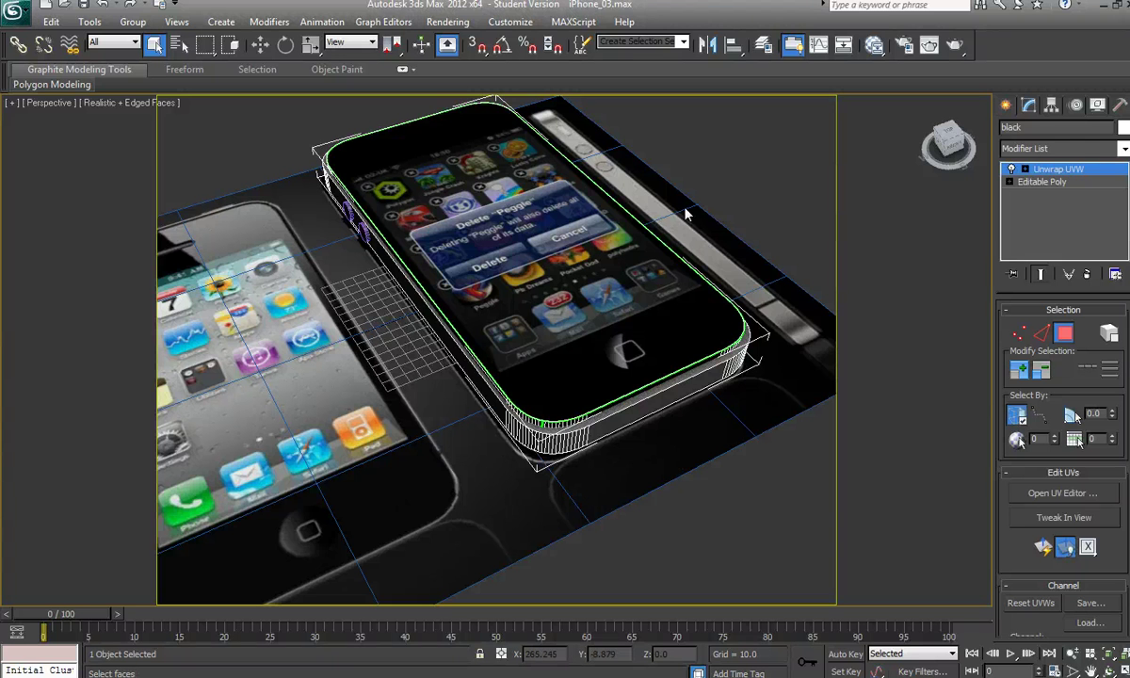
# Step: Open the UV editor, select the middle faces of the uppermost long side strip, and locate them on the phone body
pyautogui.click(1070, 495)
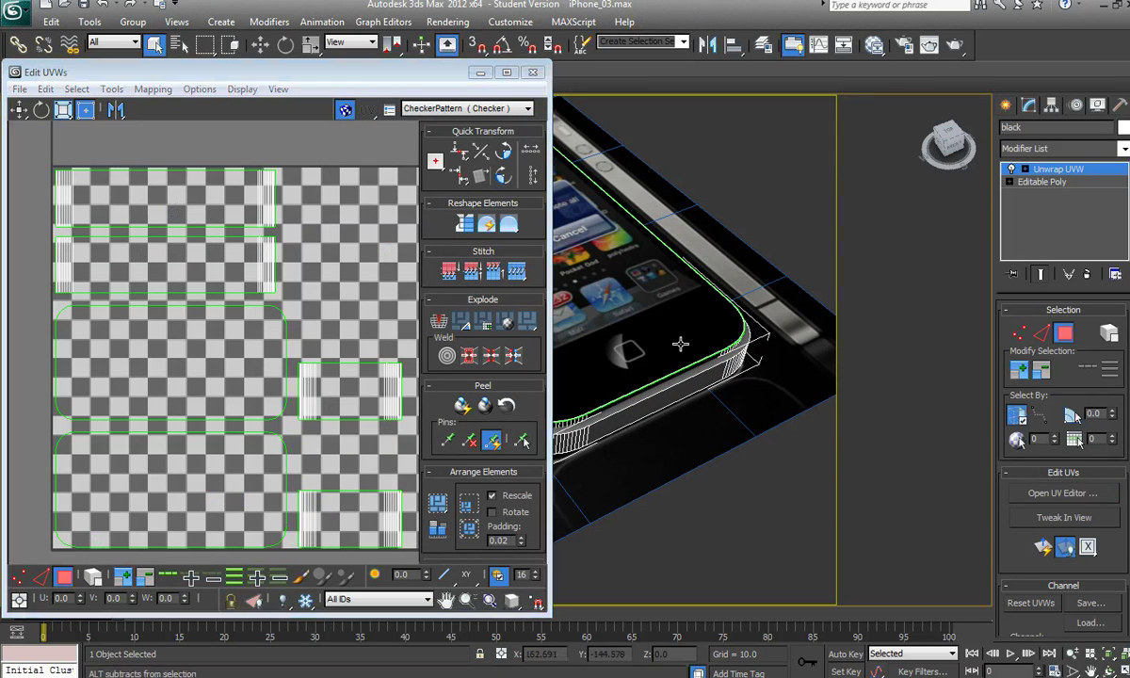
pyautogui.keyDown('alt'); pyautogui.moveTo(679, 346); pyautogui.dragTo(725, 311, button='middle'); pyautogui.keyUp('alt')
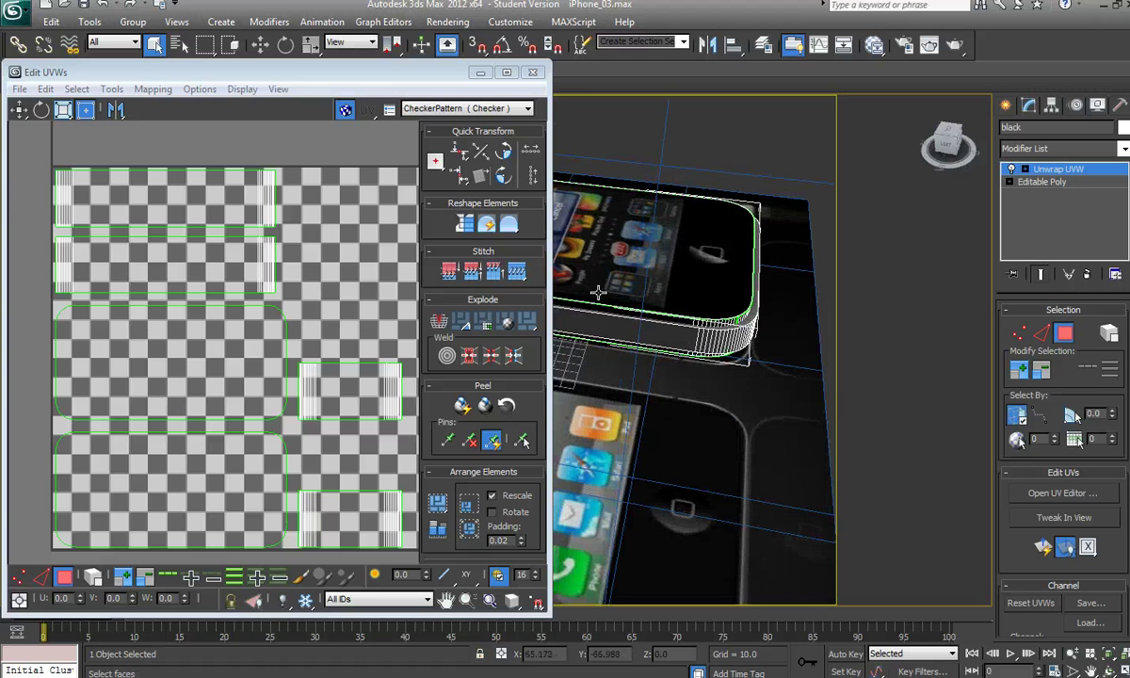
pyautogui.moveTo(253, 215); pyautogui.dragTo(66, 164)
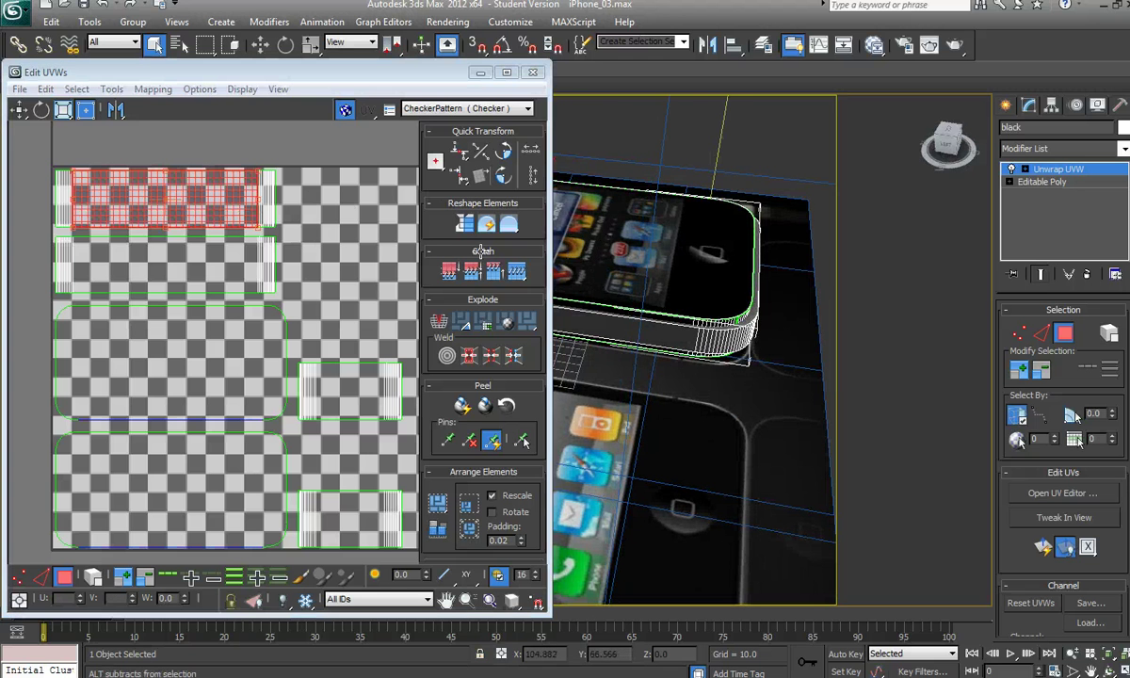
pyautogui.press('z')
pyautogui.hotkey('shift', 'z')
pyautogui.hotkey('shift', 'z')
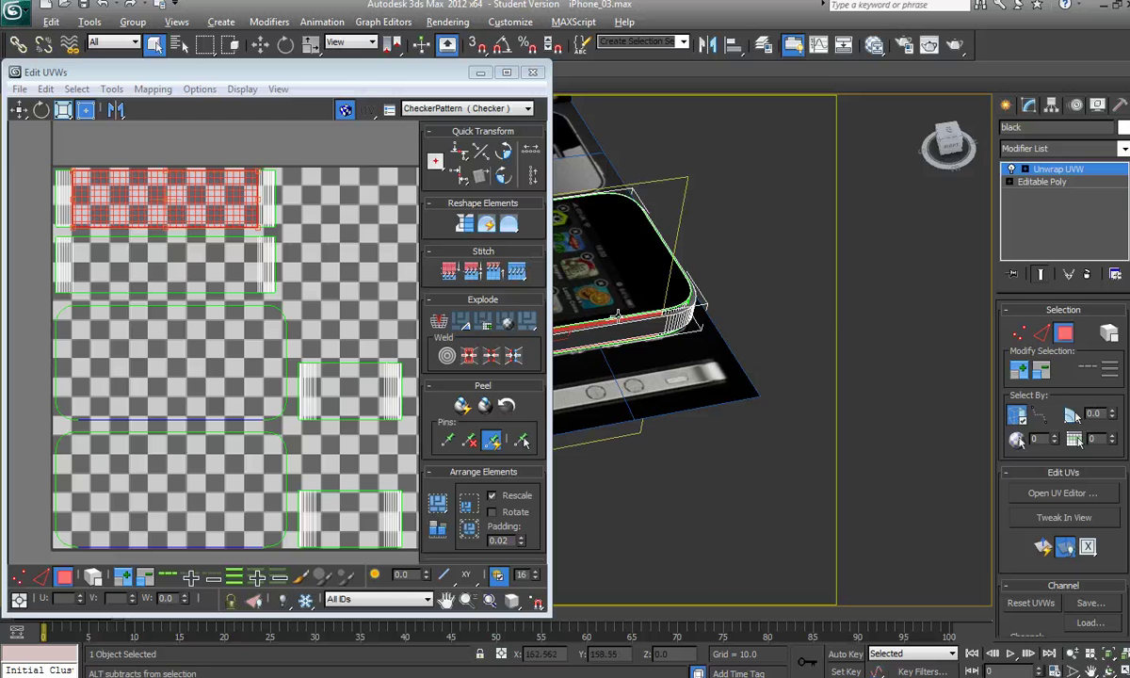
pyautogui.keyDown('alt'); pyautogui.moveTo(605, 309); pyautogui.dragTo(629, 309, button='middle'); pyautogui.keyUp('alt')
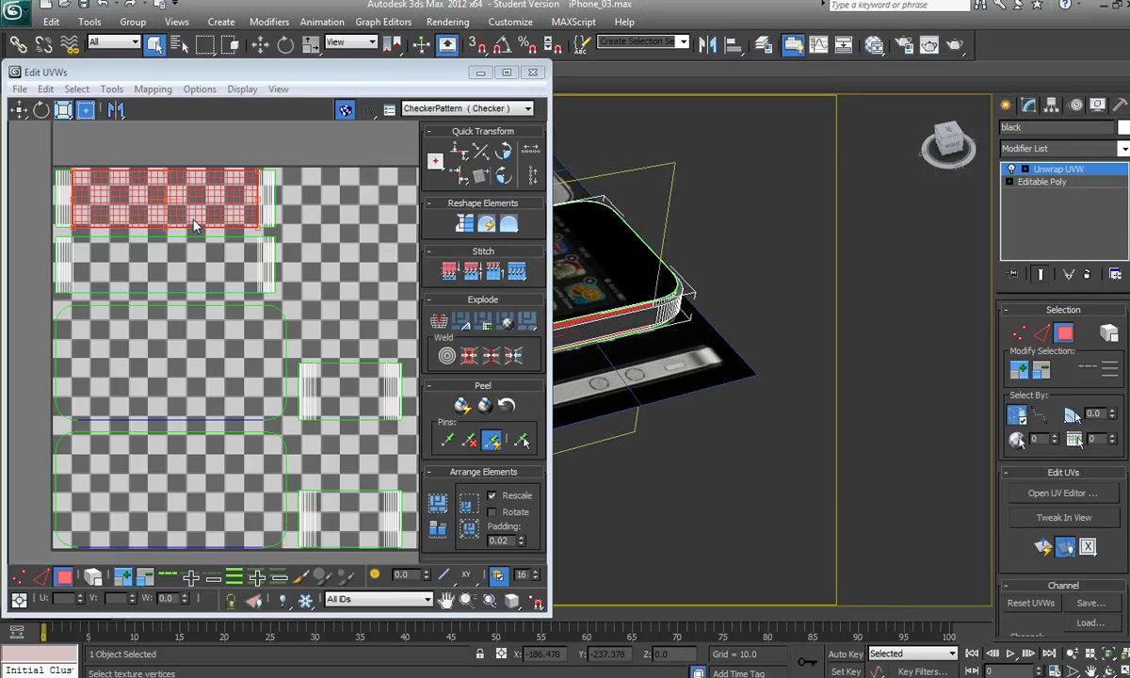